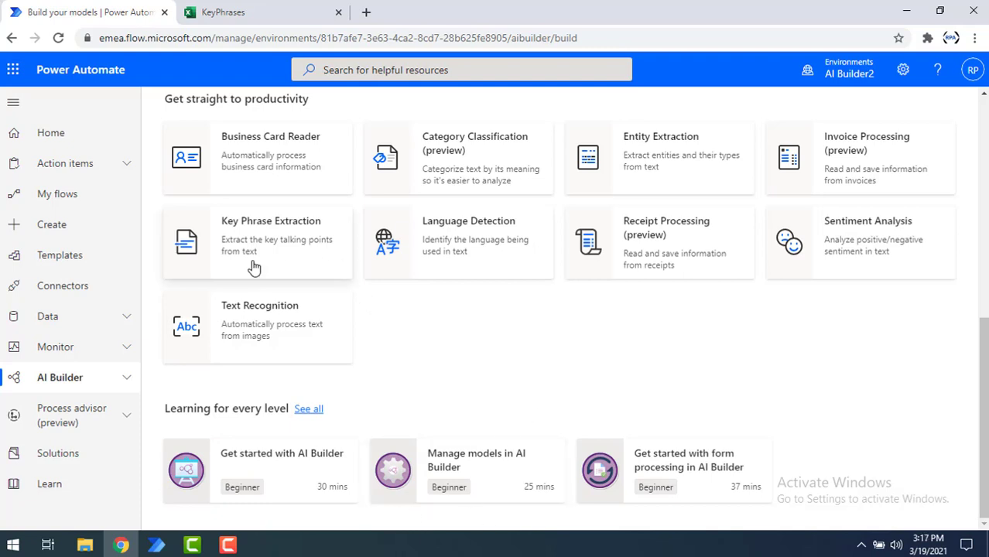
Open the Key Phrase Extraction model from the AI Builder build page and read its introduction
left_click(79, 383)
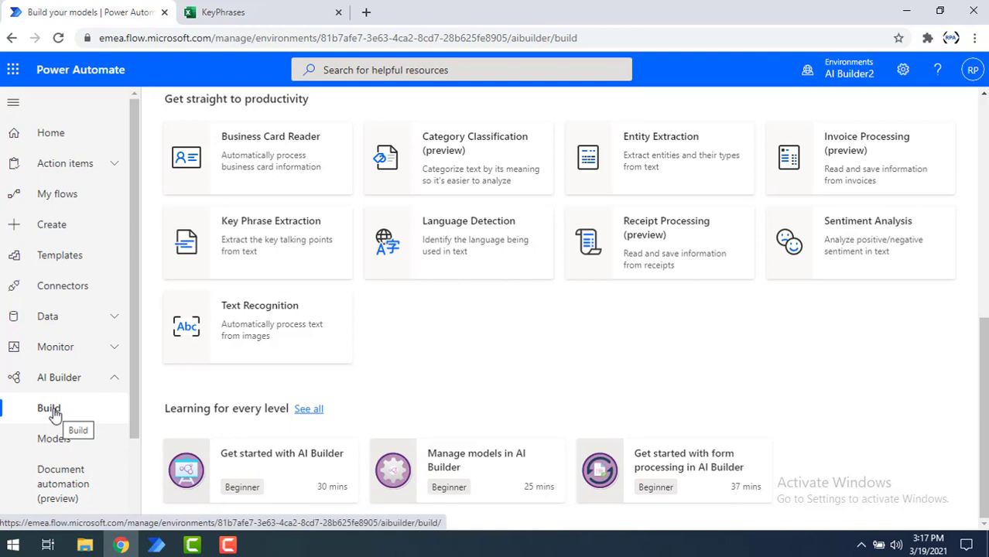
scroll(316, 331, "up", 1)
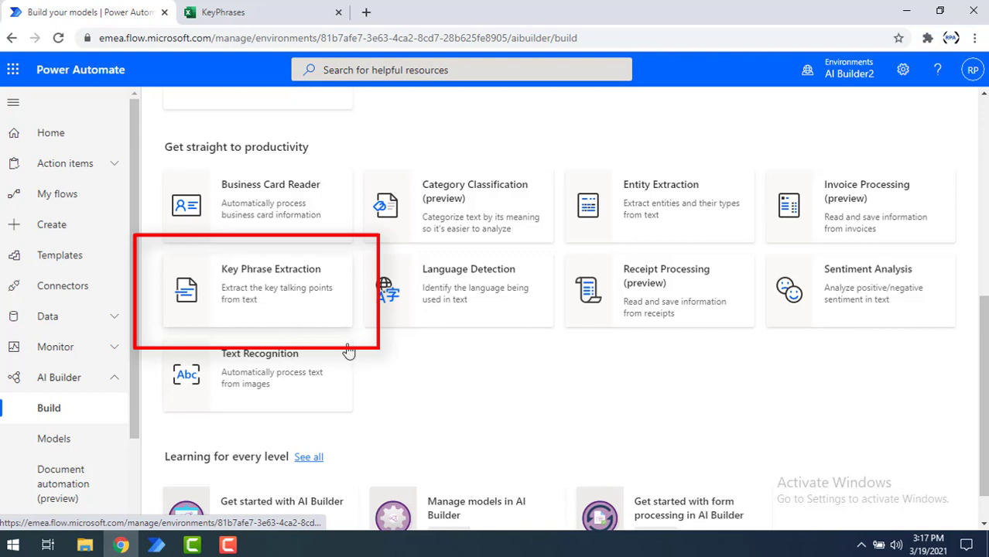
left_click(280, 311)
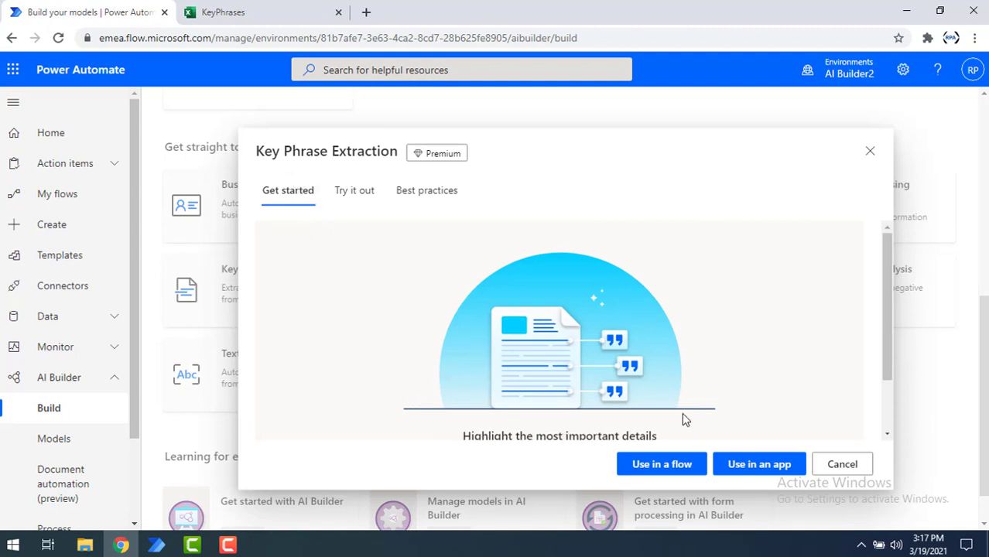
scroll(684, 418, "down", 2)
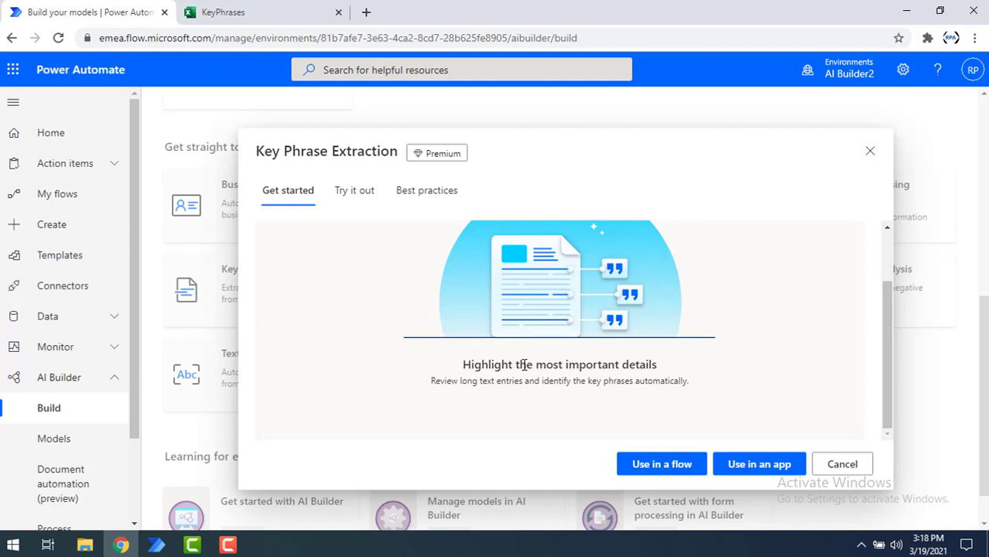
Try out the model on the sample text "The Contoso account payment is due by June 1, 2021." and examine the extracted key phrases
left_click(356, 197)
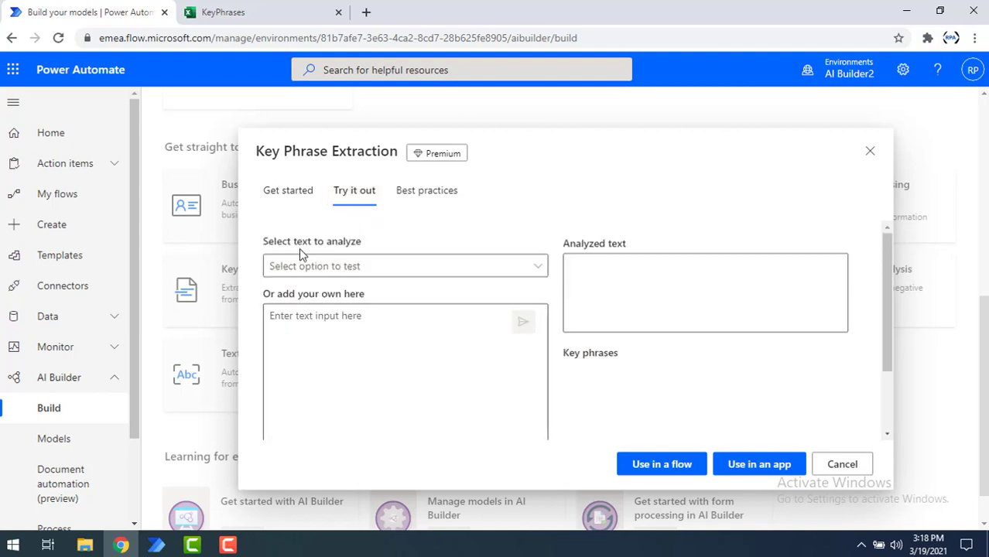
left_click(323, 267)
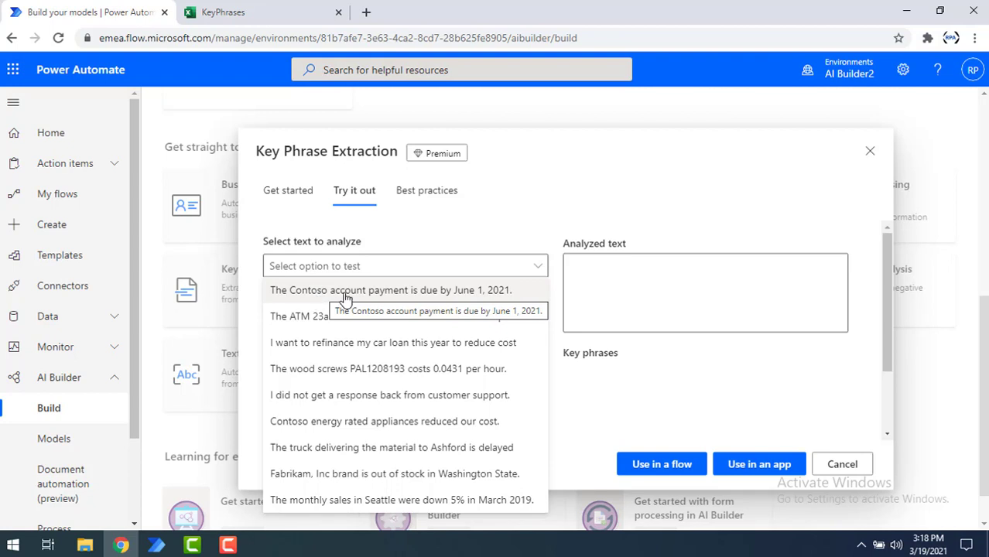
left_click(489, 300)
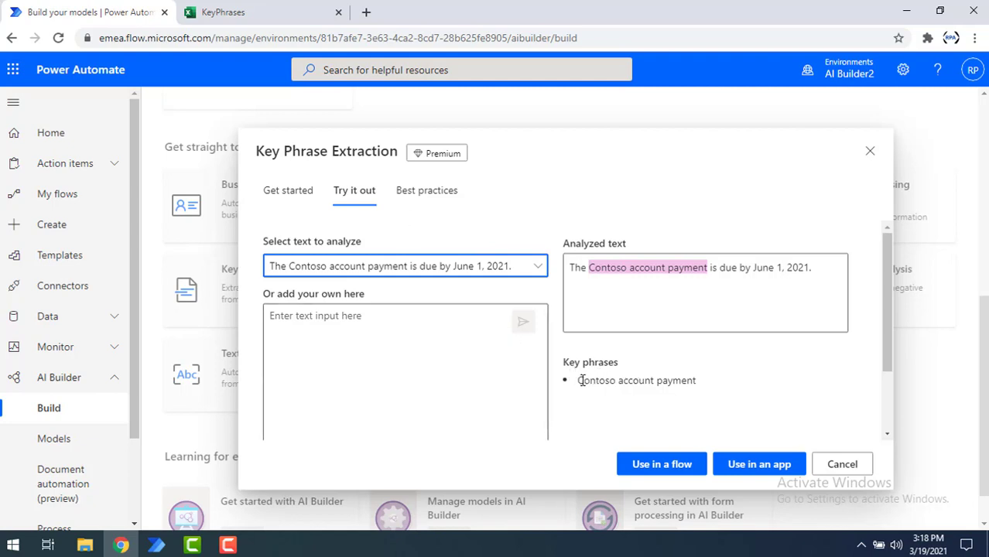
left_click_drag(580, 380, 704, 383)
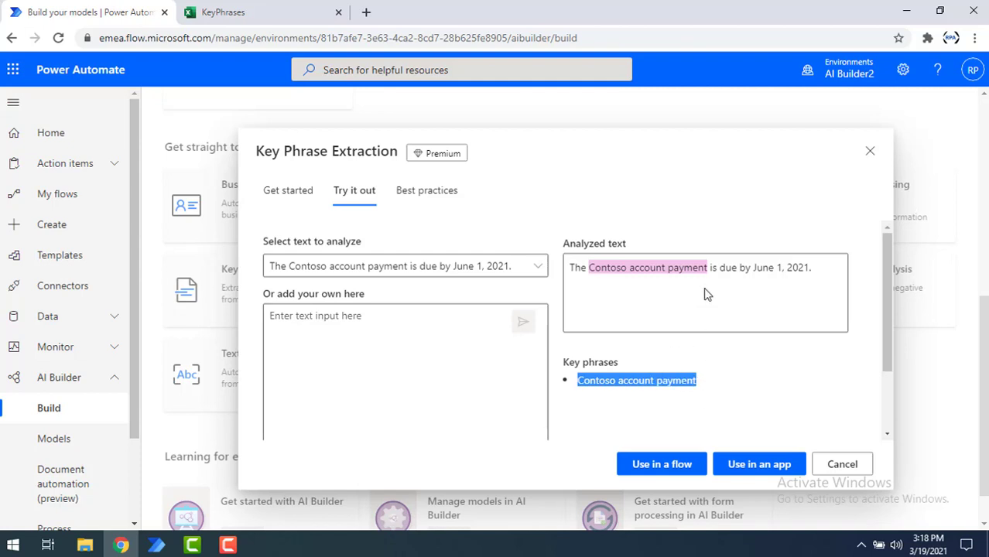
Analyze the custom text "Power Automate is the best RPA Tool in the Market" and examine its extracted key phrases
left_click(385, 319)
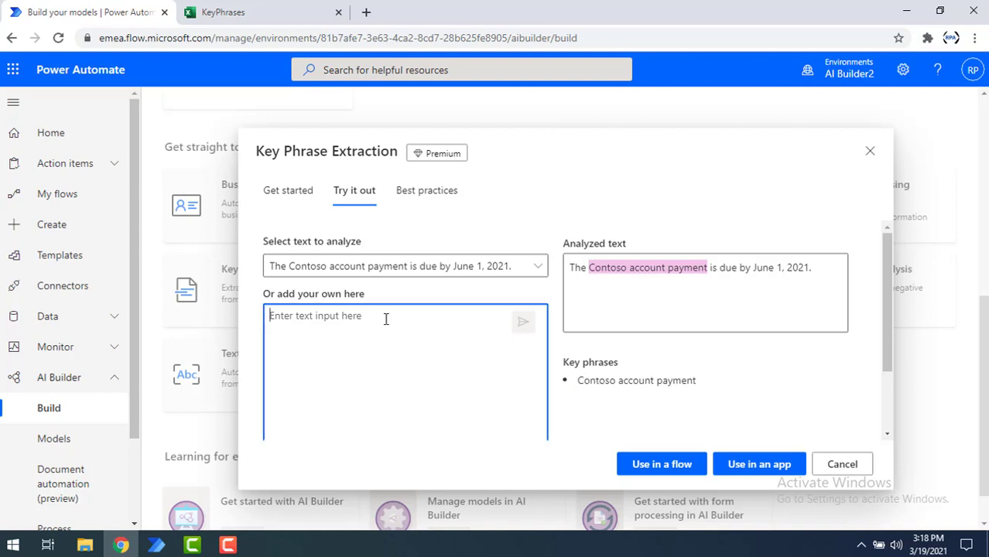
type("Power  Automate is the best RPA Tool in the Marekt")
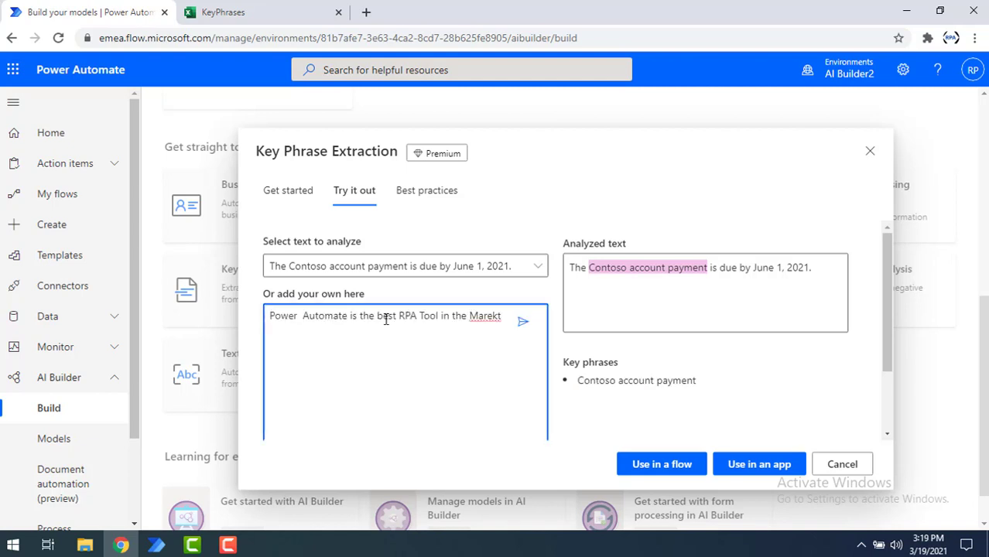
key("Left")
key("BackSpace")
key("BackSpace")
type("ke")
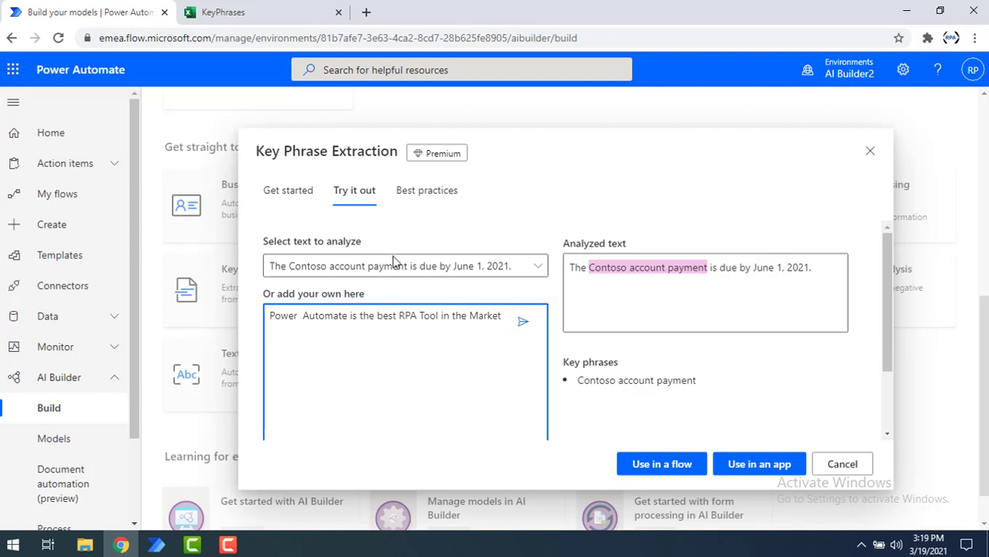
left_click(523, 324)
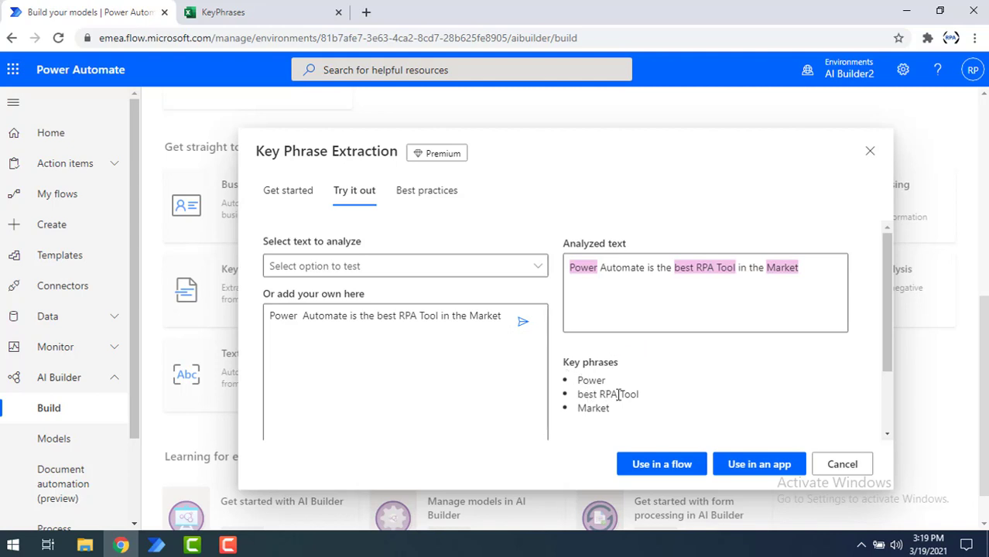
left_click_drag(614, 411, 579, 378)
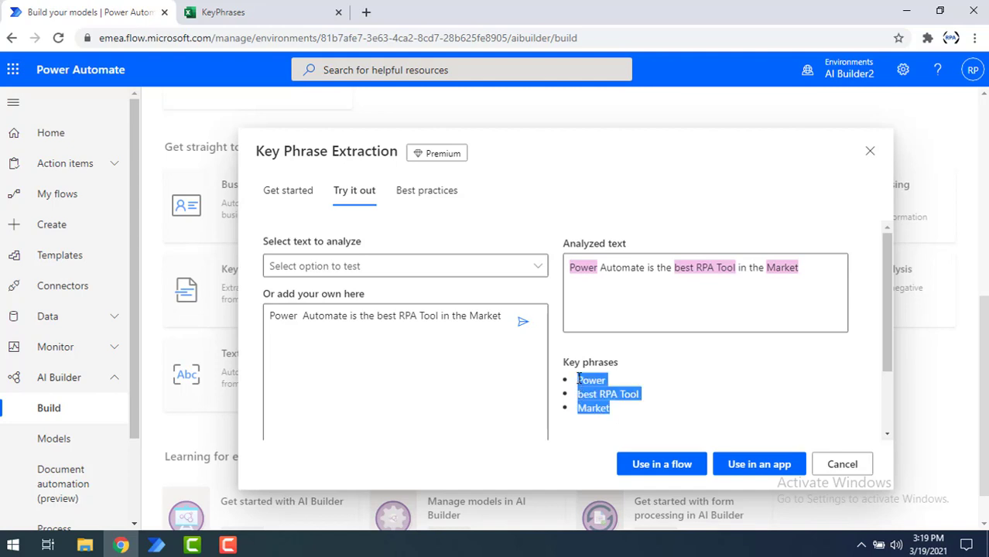
Review the best practices for Key Phrase Extraction and close the model's dialog
left_click(441, 200)
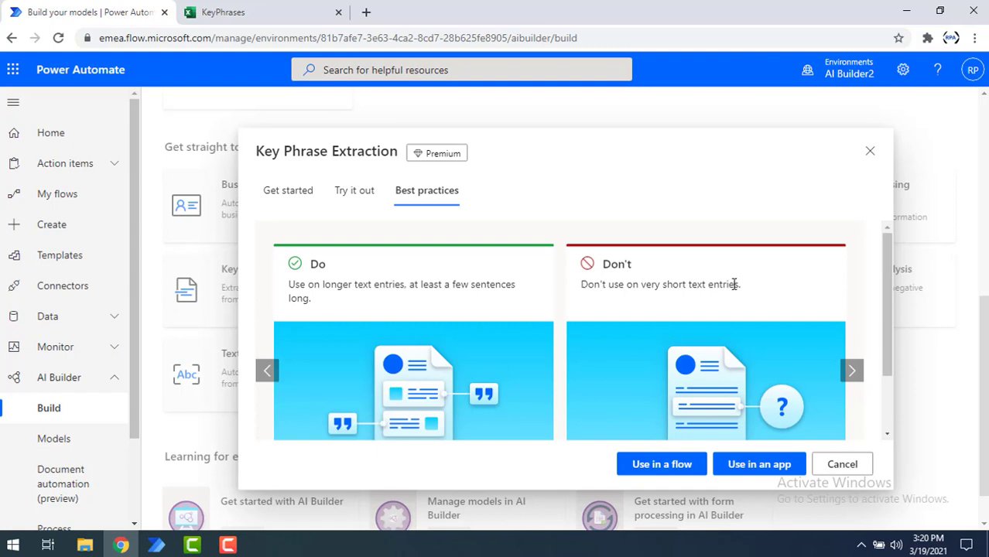
left_click(853, 371)
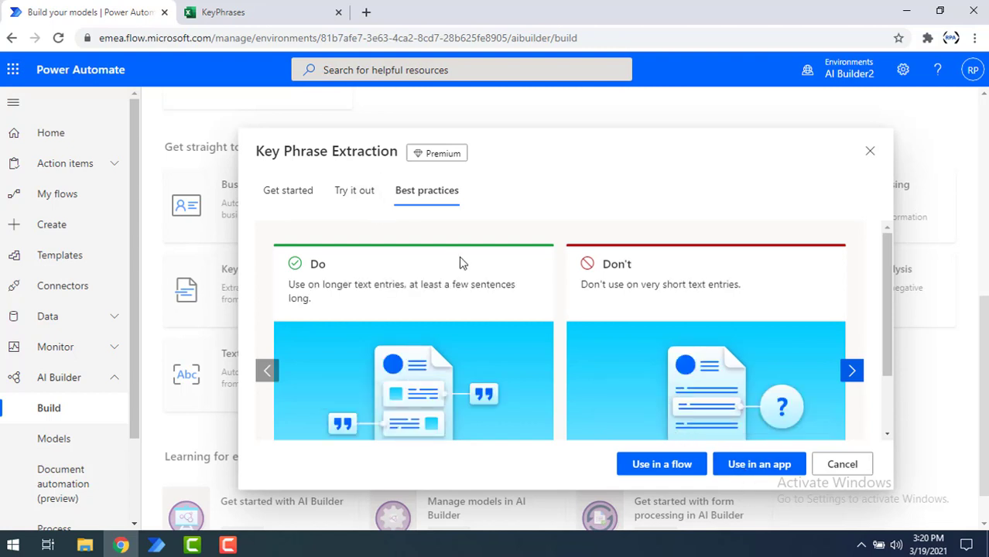
left_click(842, 464)
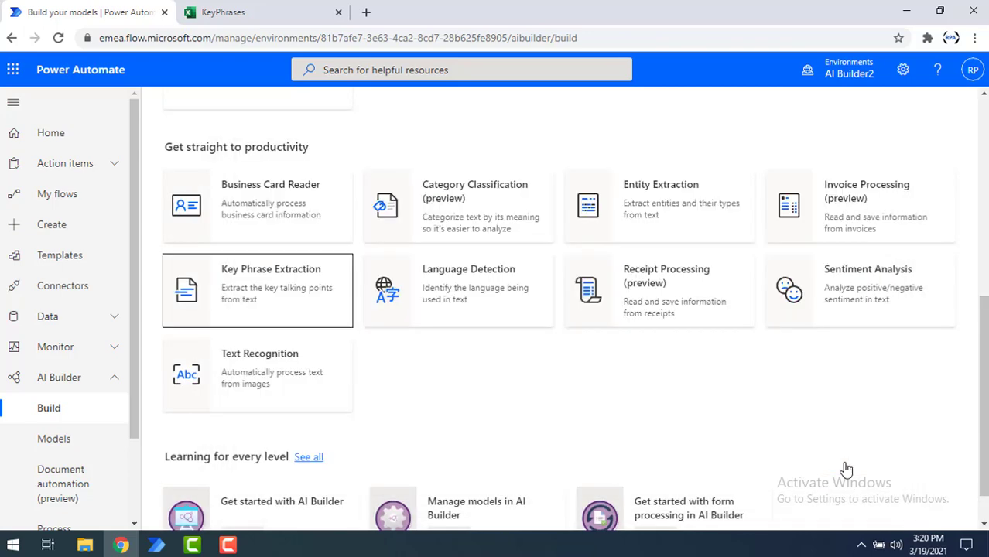
Create an instant cloud flow named "Key Phrase Extraction Flow" that is triggered manually
left_click(67, 228)
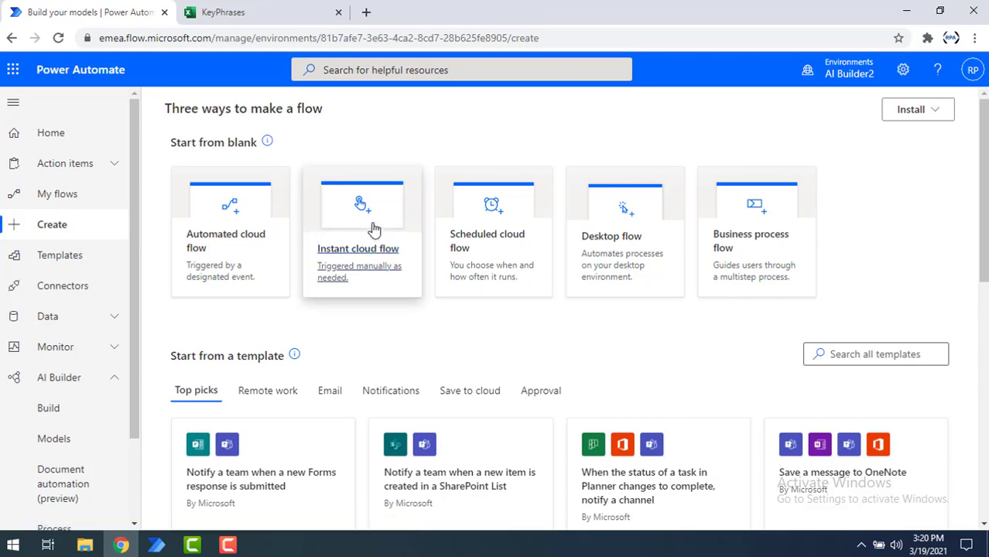
left_click(374, 229)
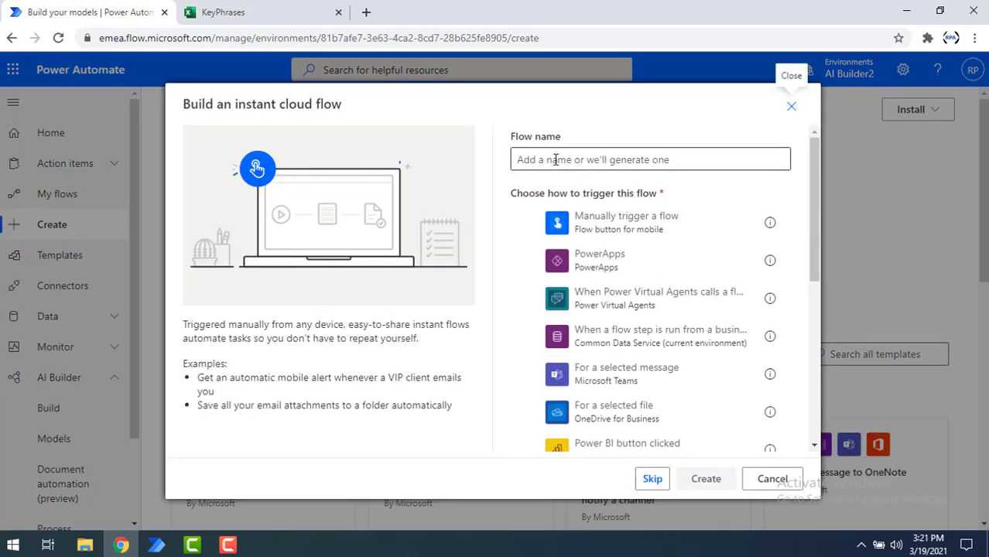
type("Key Phrase  Extraction Flow")
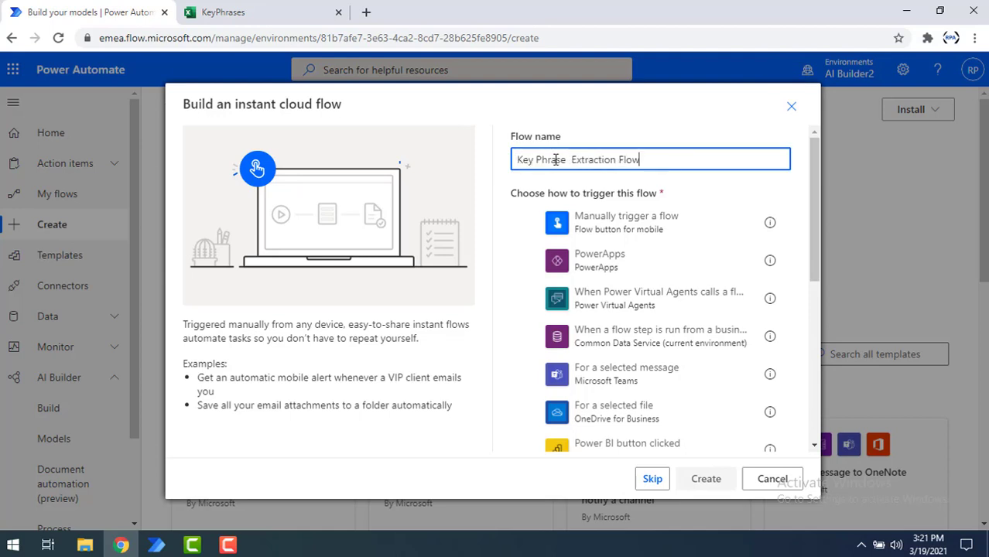
left_click(529, 225)
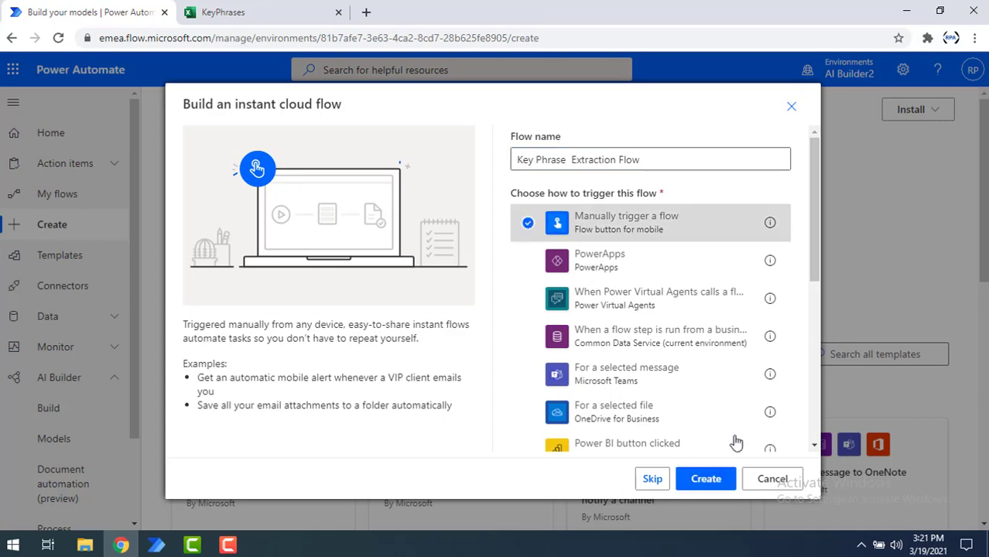
left_click(720, 481)
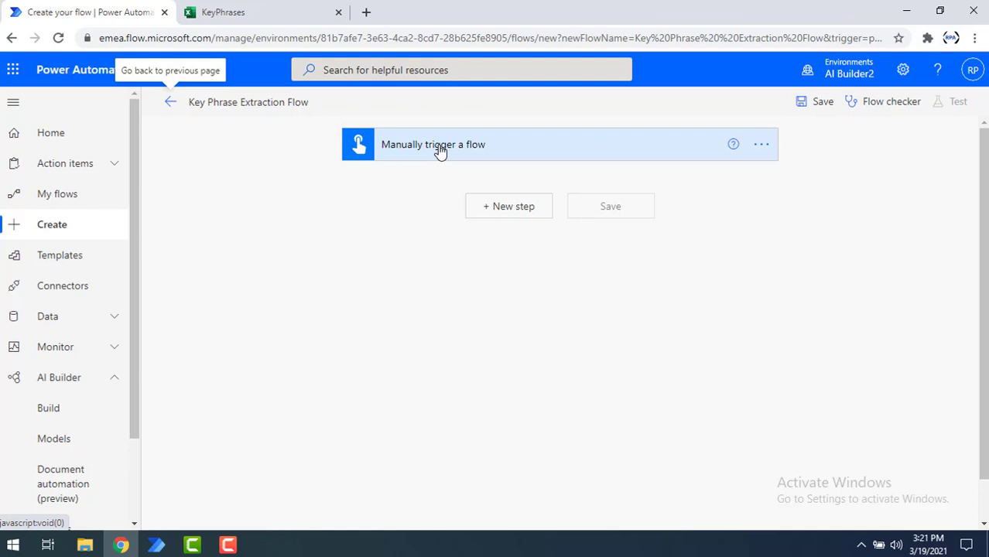
Add a text input named "Input Text" to the manual trigger
left_click(441, 150)
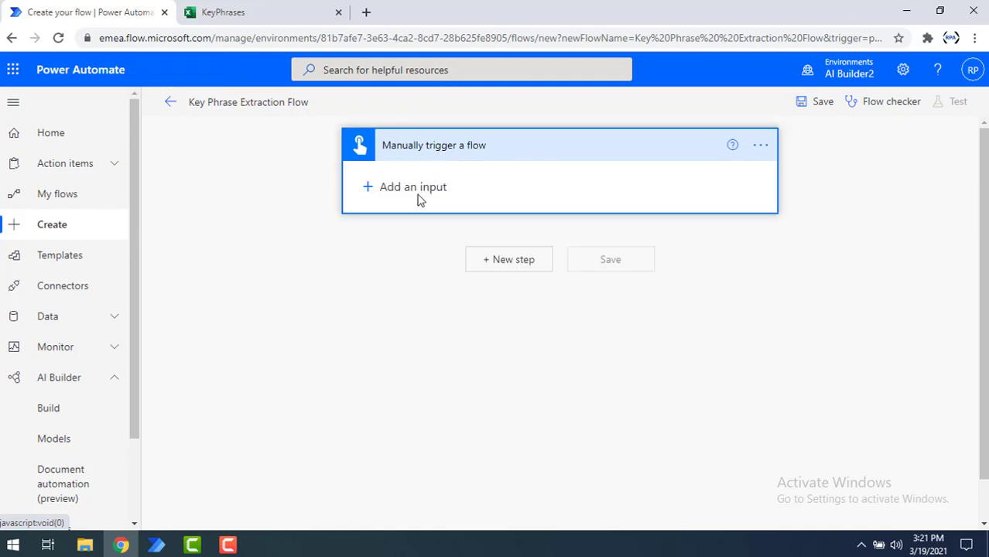
left_click(404, 188)
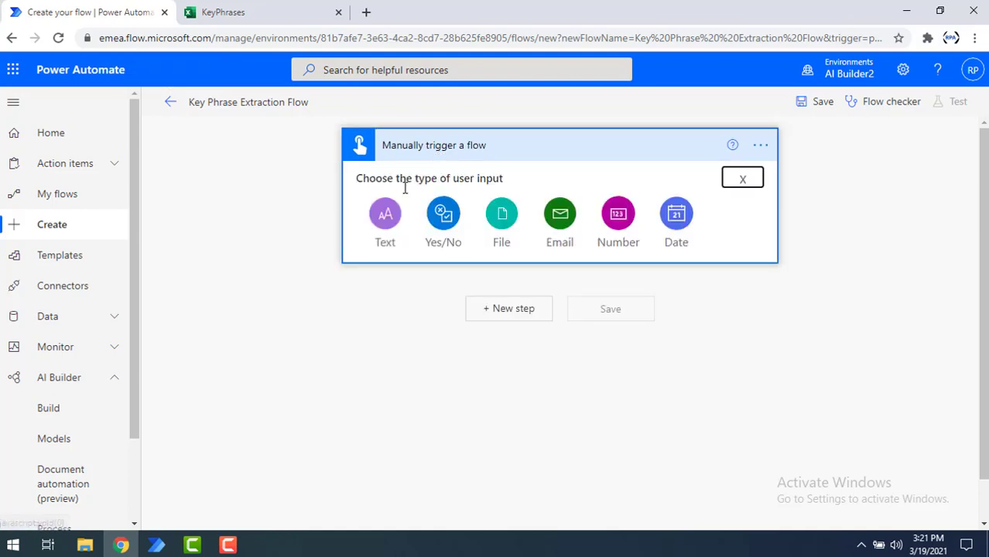
left_click(385, 219)
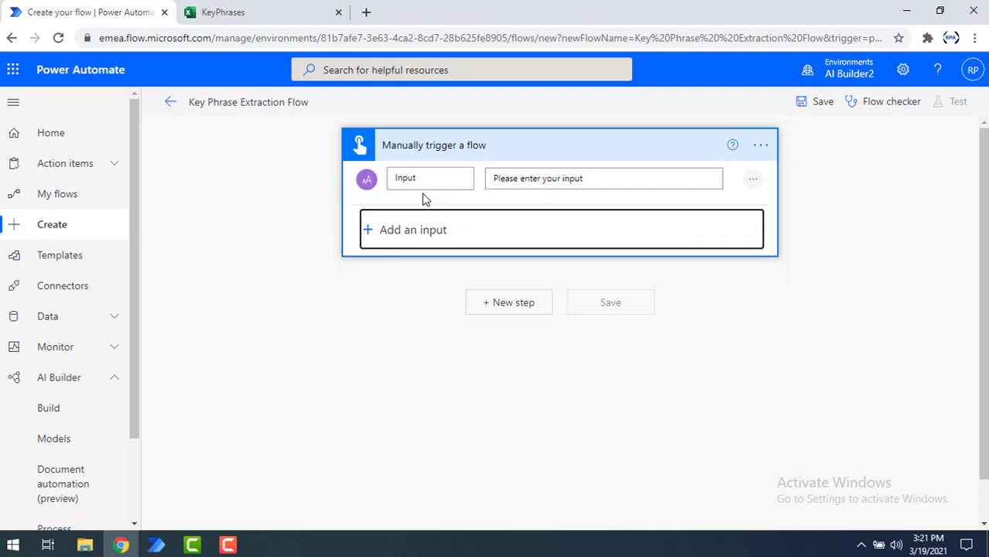
left_click(440, 180)
type("Te")
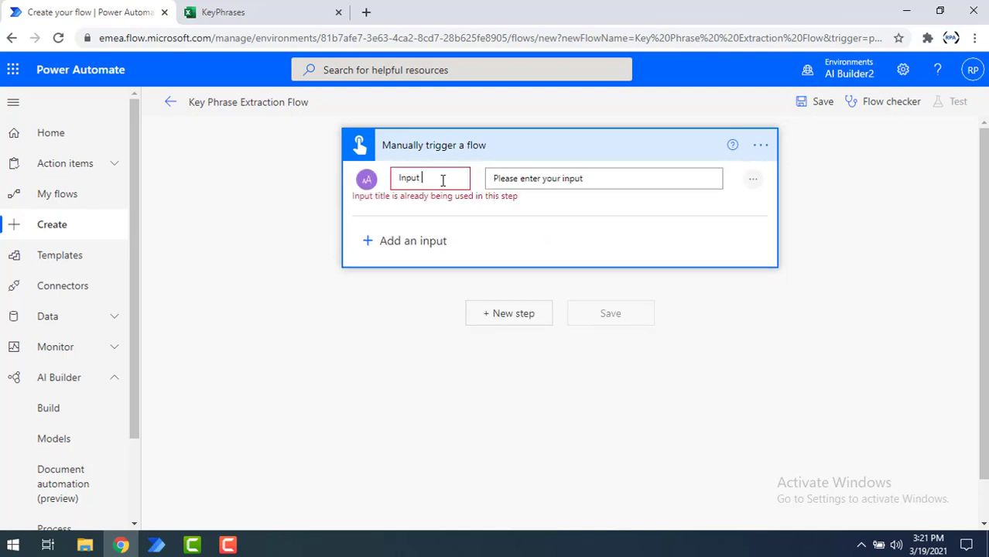
type("xt")
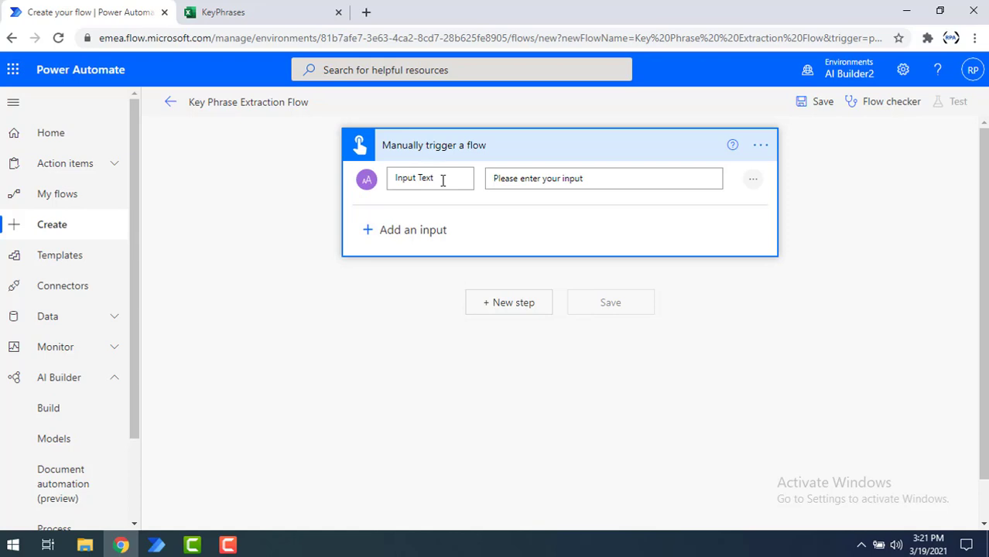
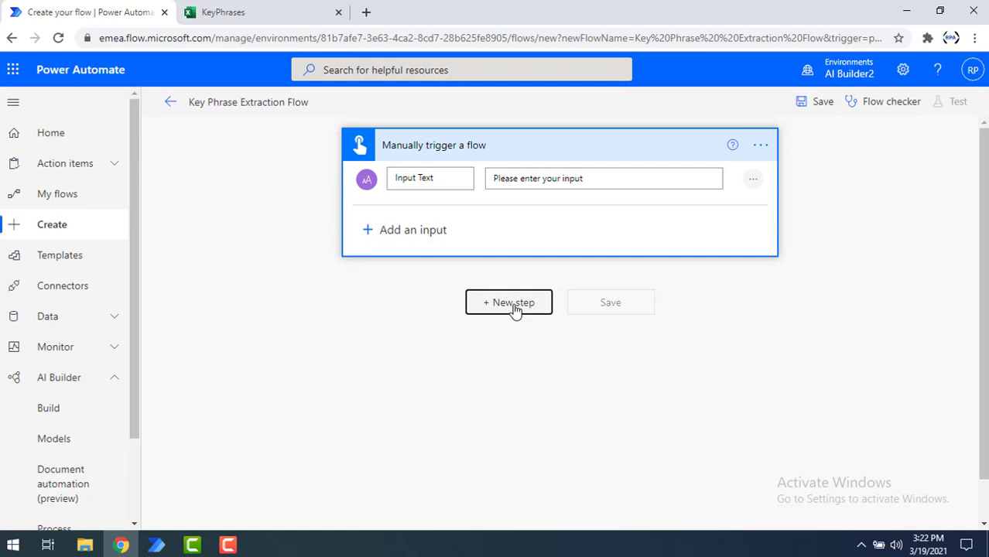
Add an AI Builder Predict action after the trigger and set its model to KeyPhraseExtraction model
left_click(513, 303)
left_click(447, 328)
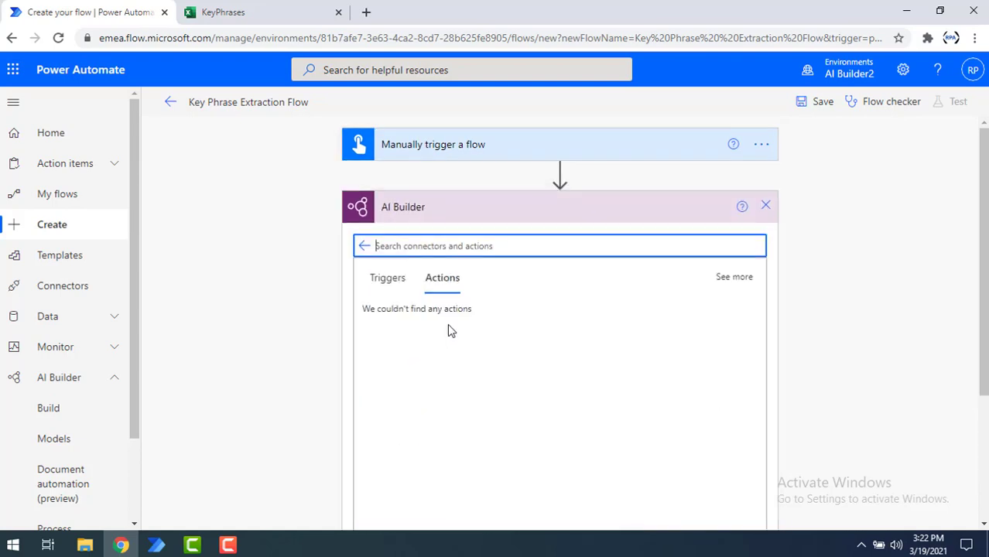
scroll(453, 378, "down", 2)
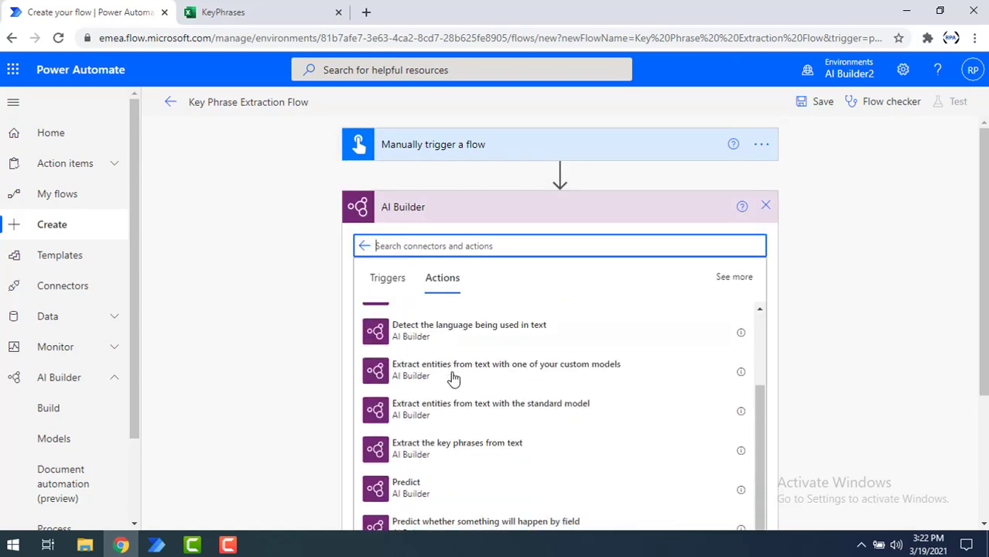
left_click(411, 496)
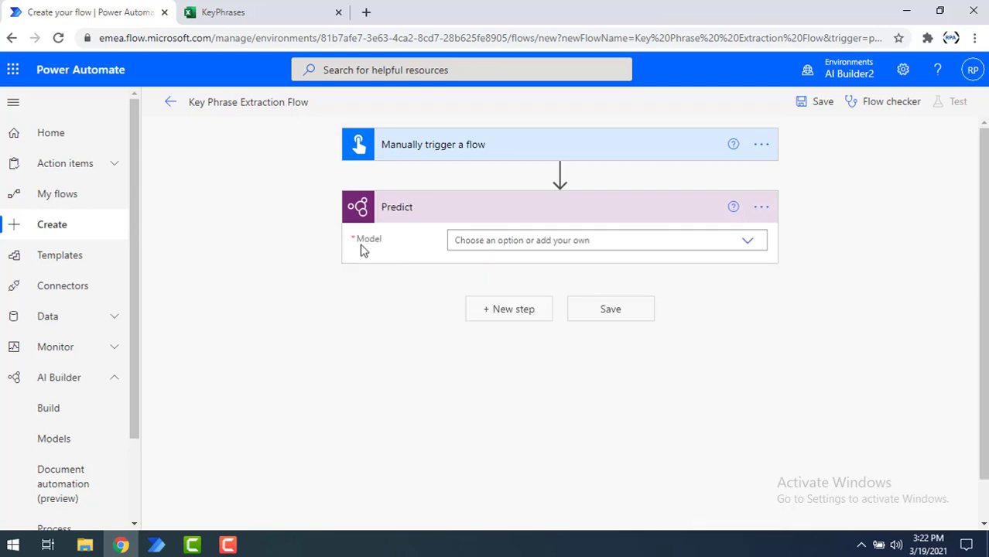
left_click(508, 240)
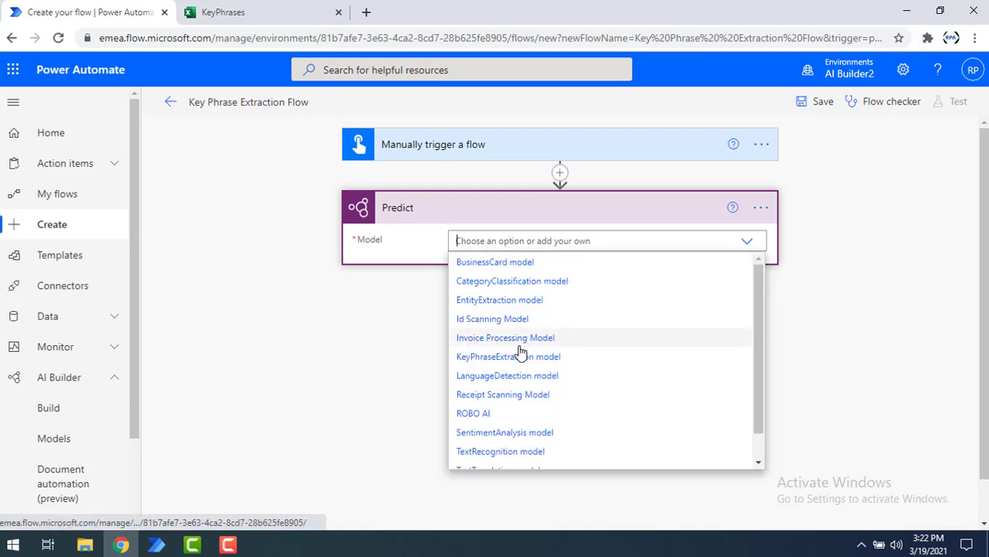
scroll(521, 354, "down", 3)
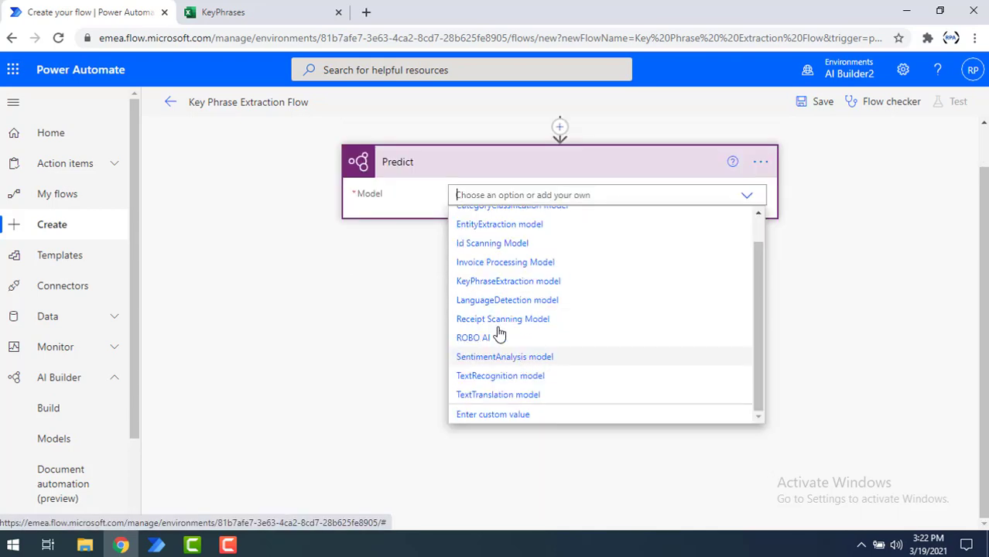
left_click(500, 287)
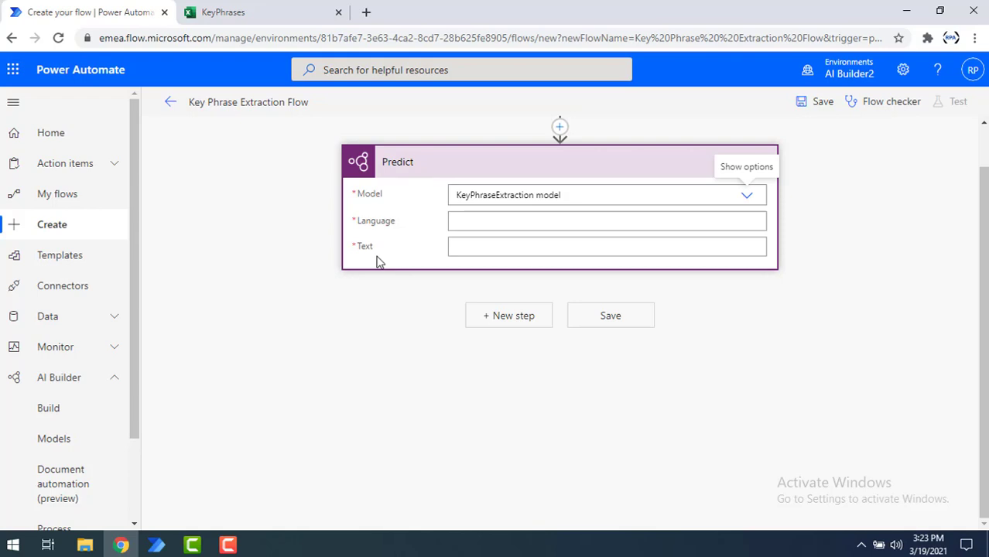
Set the Predict action's language to "en" and its text to the trigger's Input Text dynamic content
left_click(463, 223)
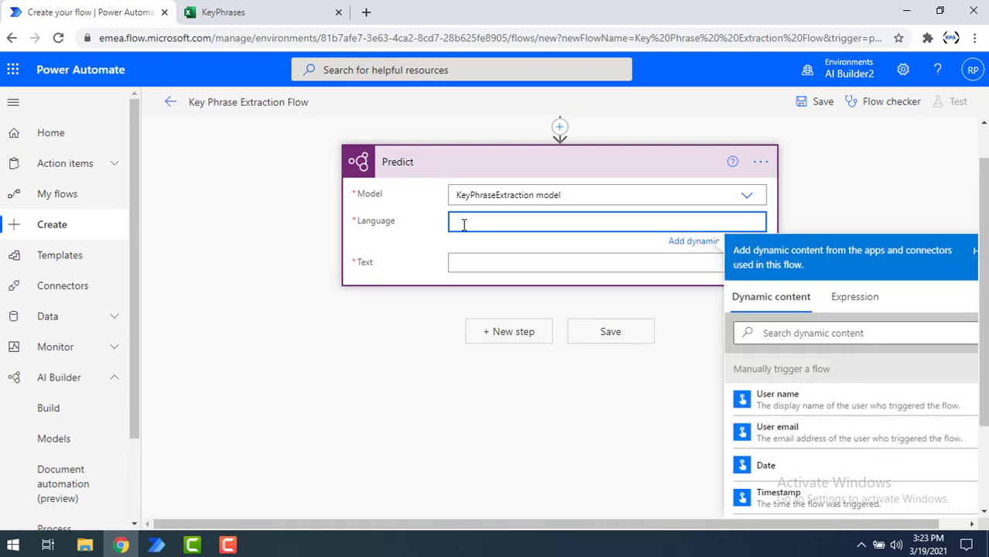
type("en")
left_click(461, 259)
scroll(441, 337, "up", 1)
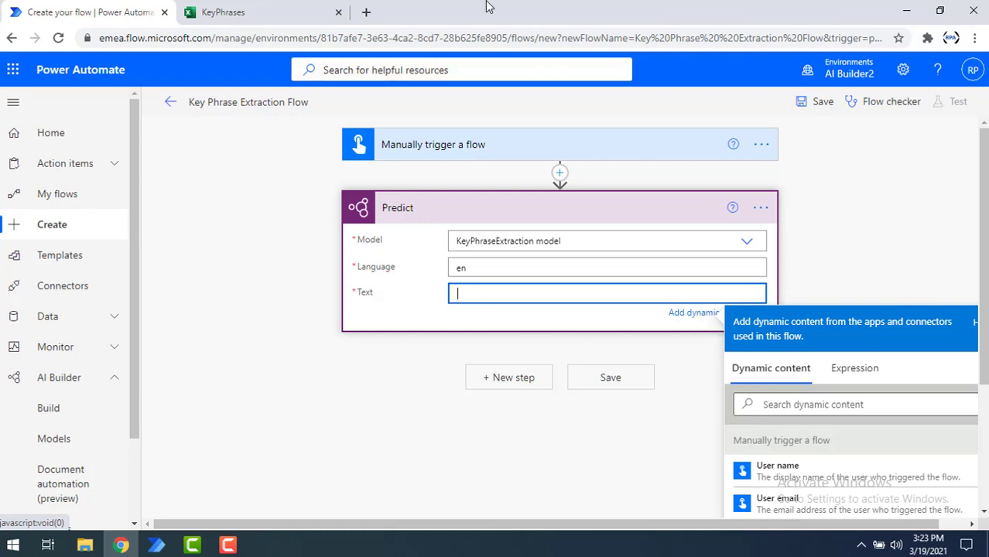
left_click(762, 402)
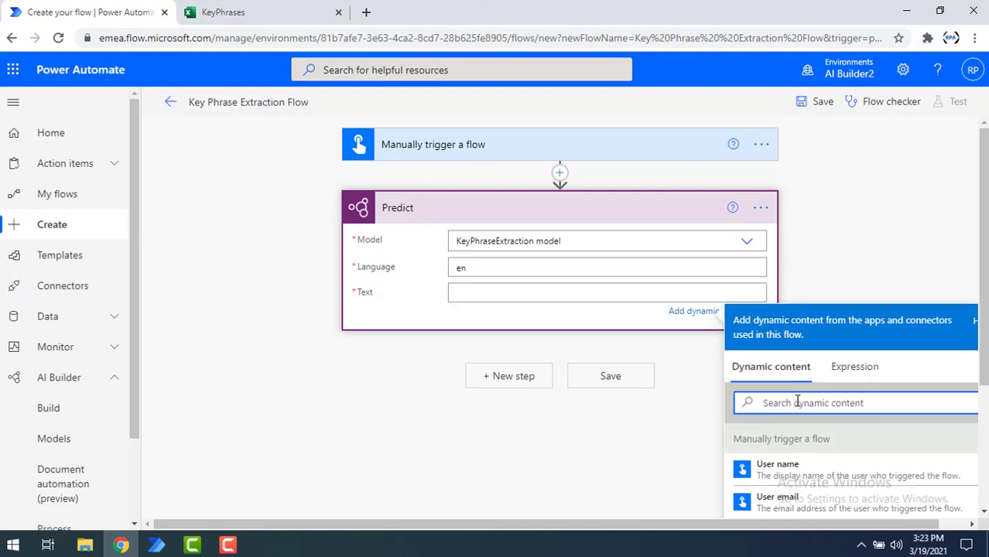
type("input")
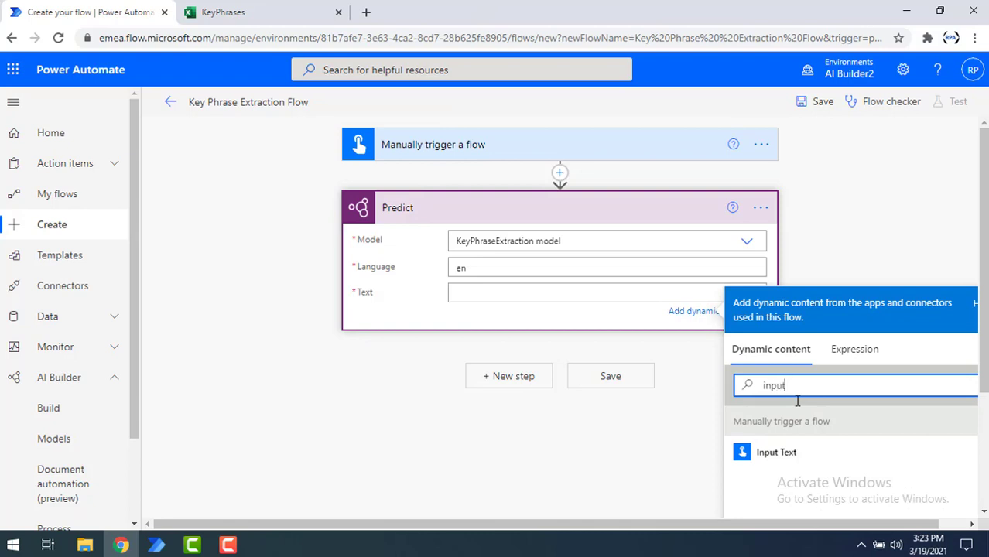
type(" tex")
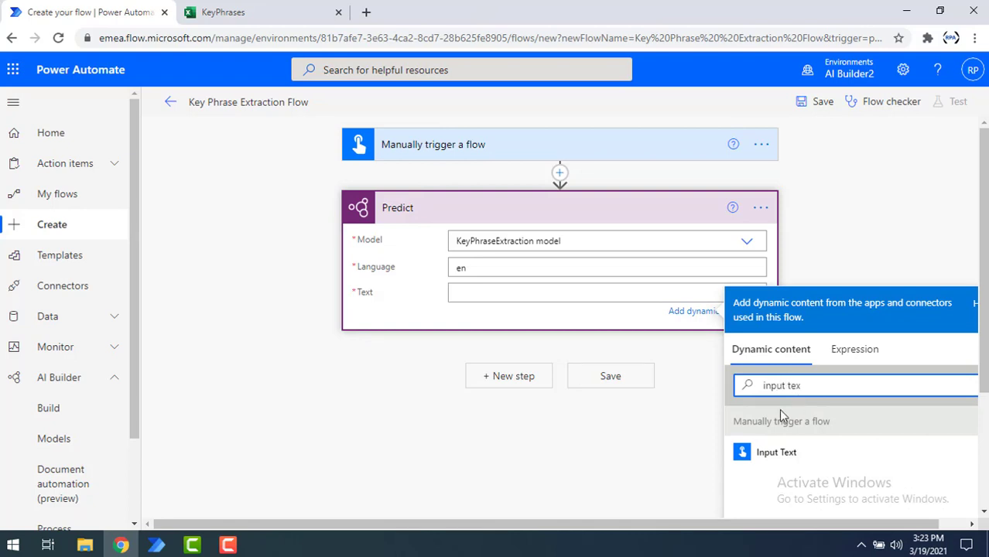
left_click(768, 458)
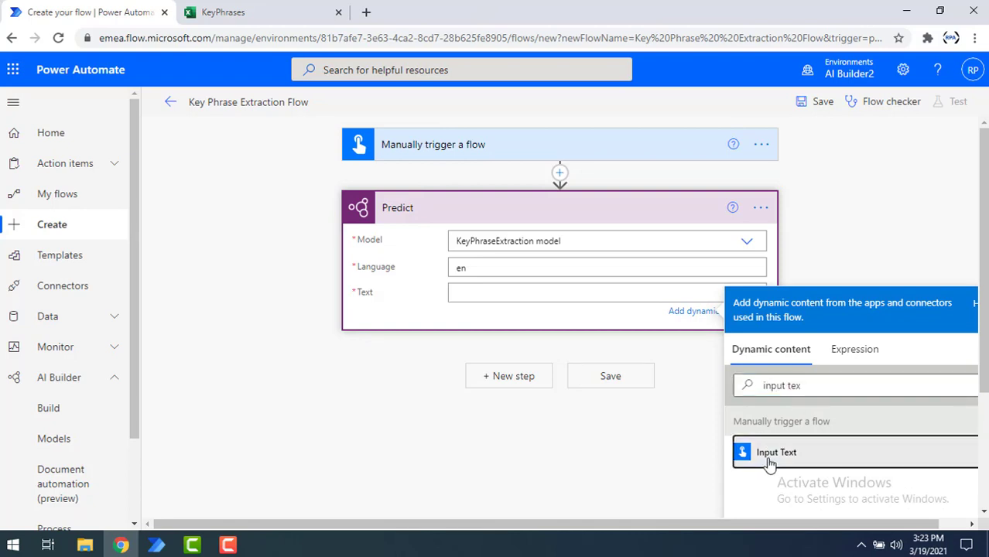
left_click(412, 381)
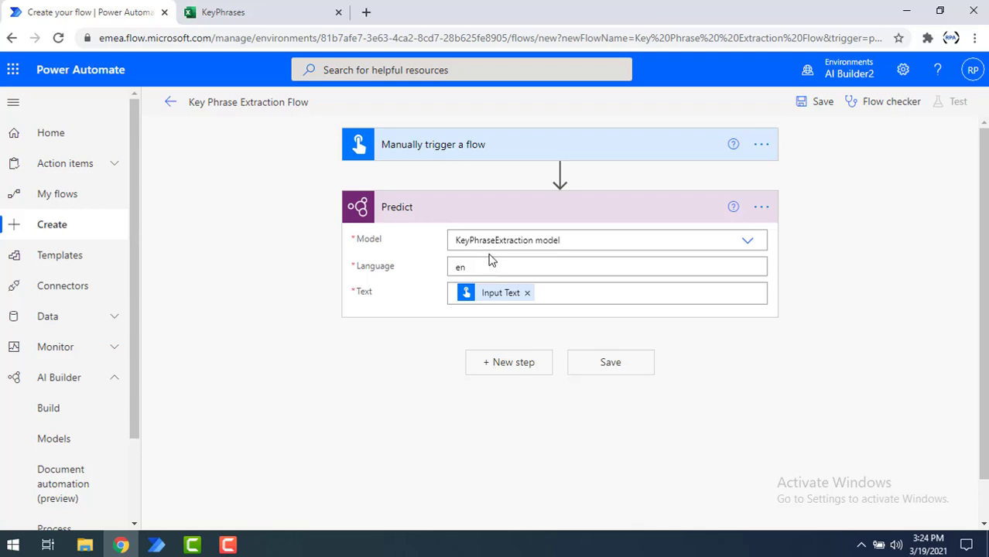
Check the Extraction table's columns in the KeyPhrases workbook in Excel, and return to the flow in Power Automate
left_click(233, 12)
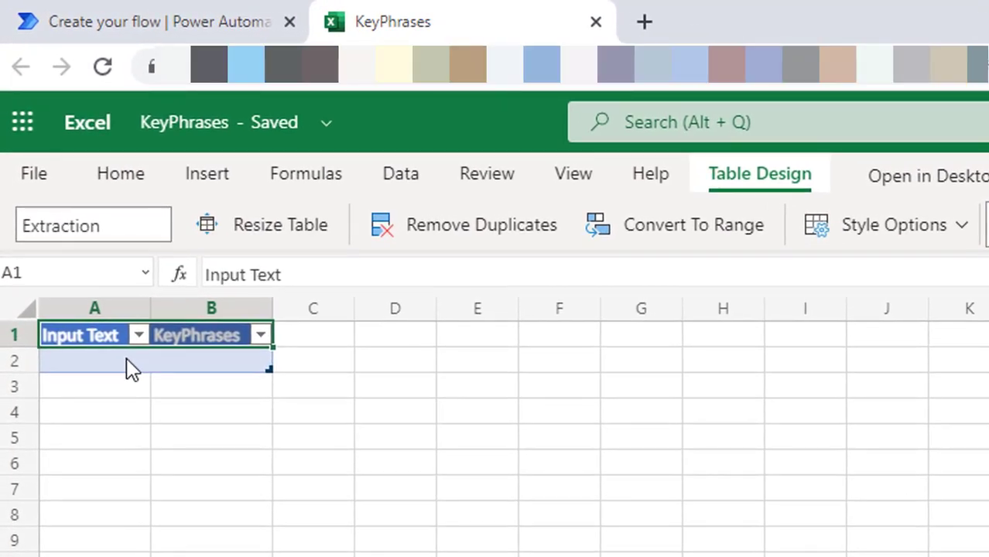
left_click(105, 367)
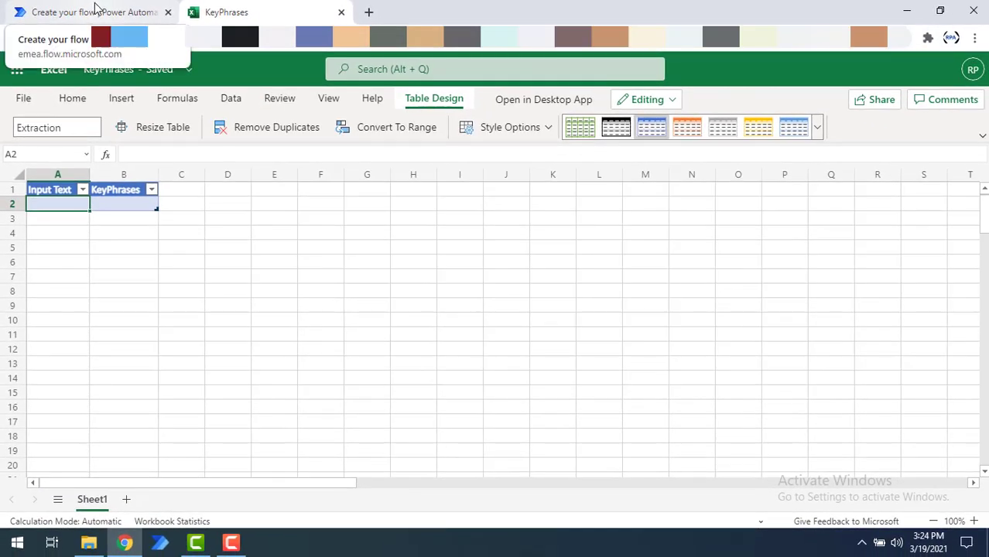
left_click(97, 11)
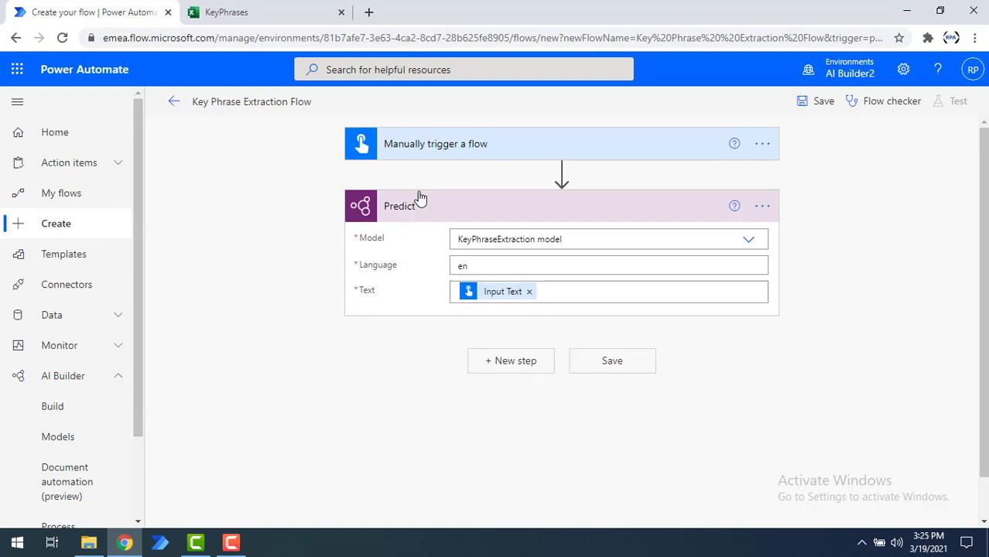
Add the Excel Online (Business) action "Add a row into a table" after the Predict action
left_click(517, 370)
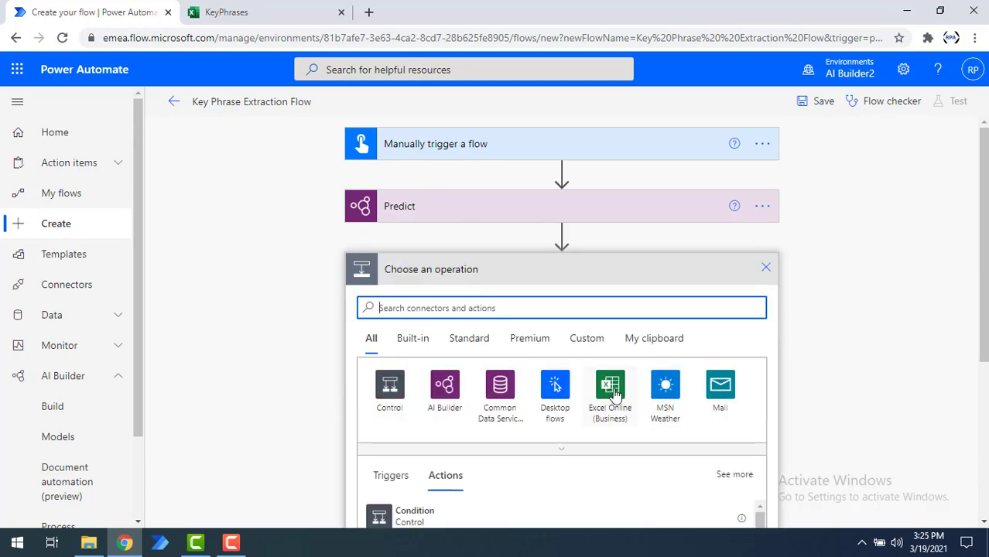
left_click(612, 393)
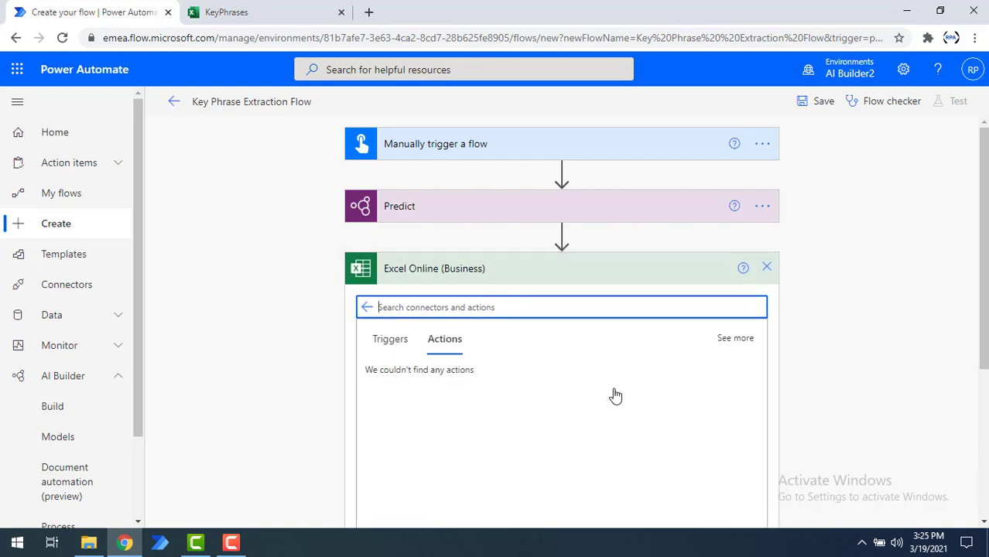
type("add")
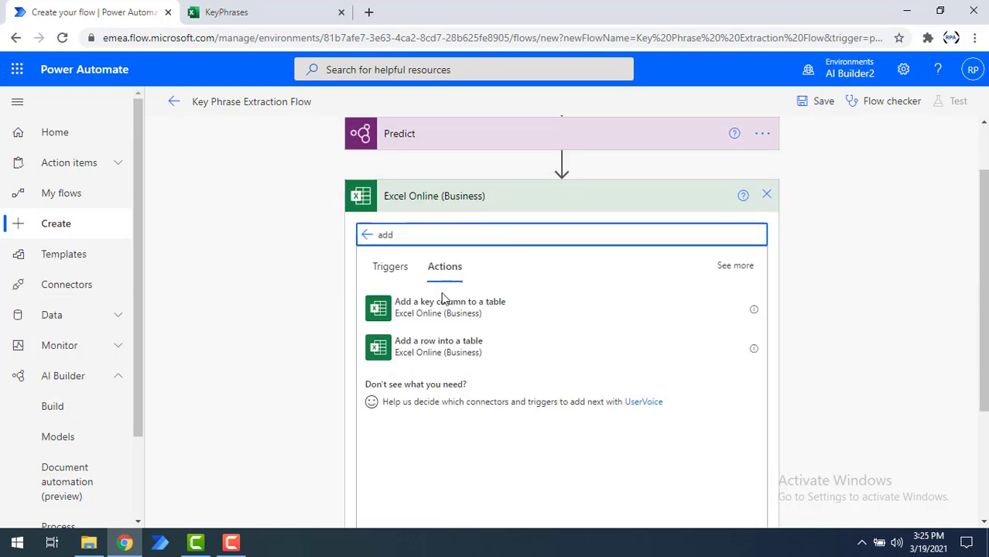
left_click(436, 348)
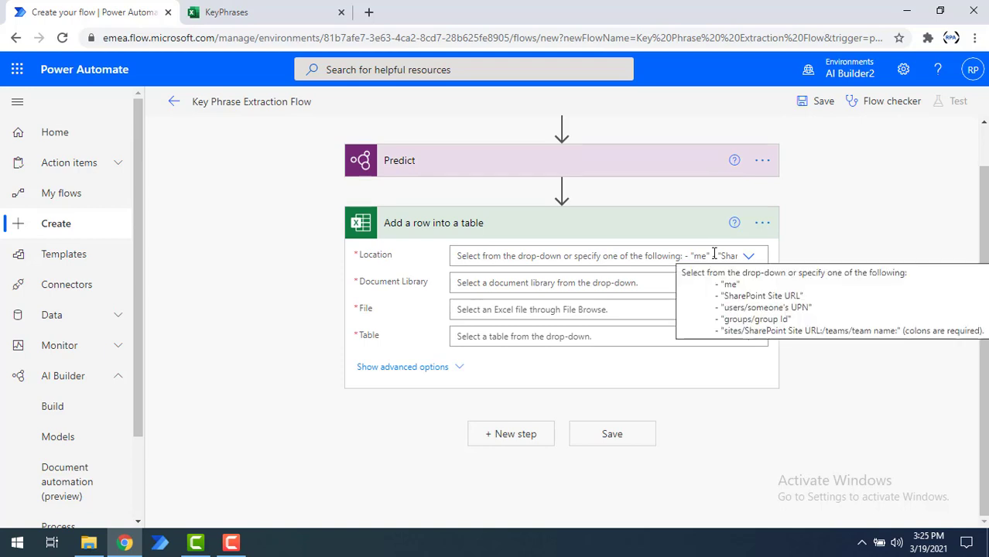
Point the row action to OneDrive for Business, document library OneDrive, file /KeyPhrases.xlsx and table Extraction
left_click(749, 256)
left_click(751, 282)
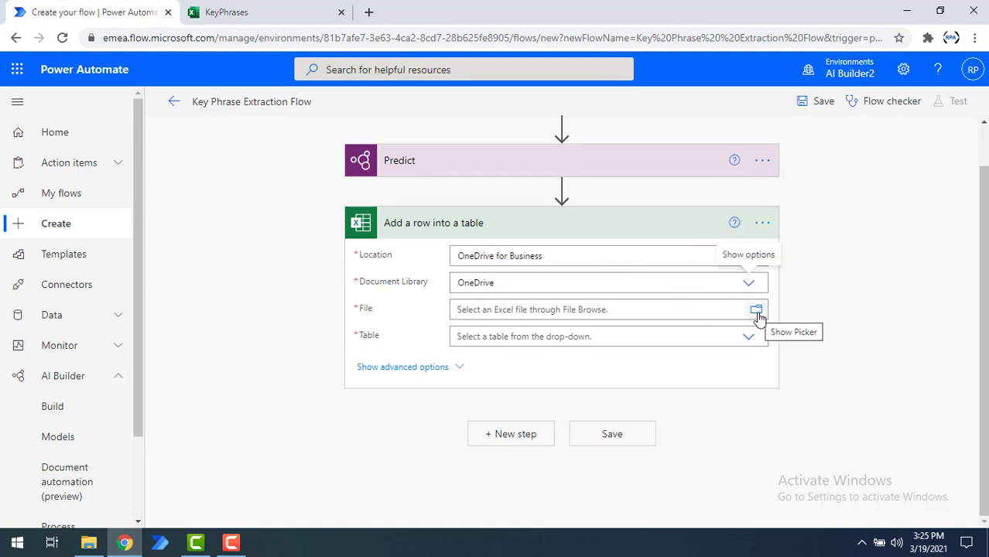
left_click(757, 312)
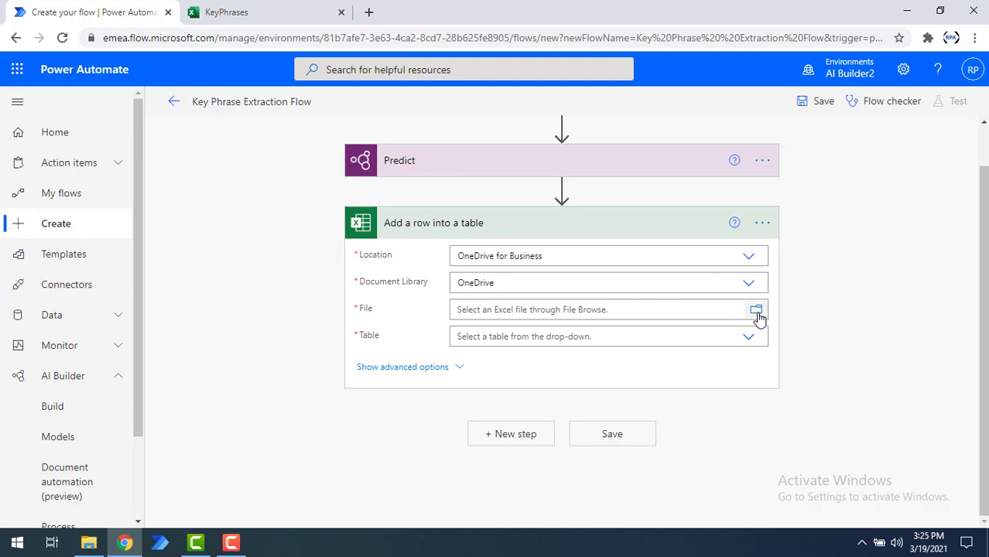
left_click(504, 349)
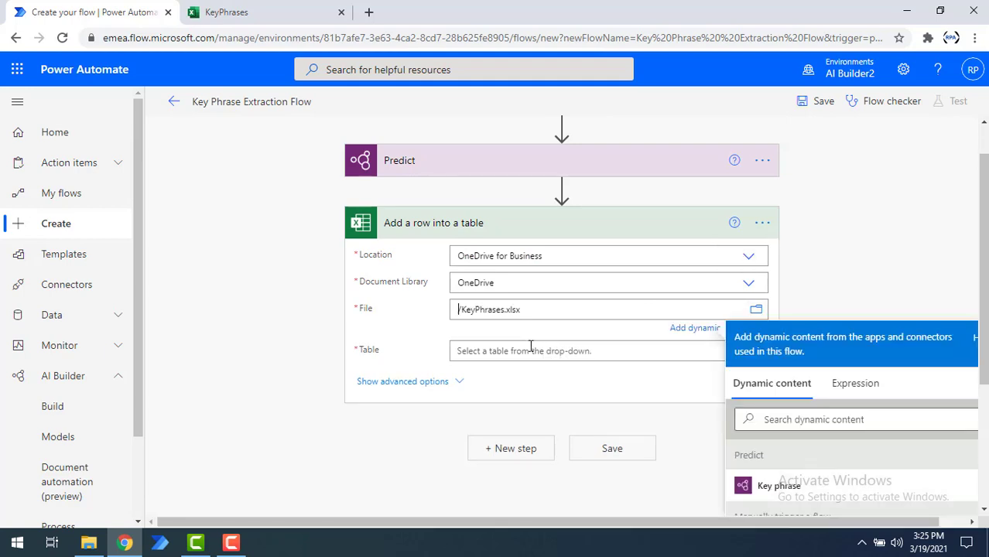
left_click(532, 347)
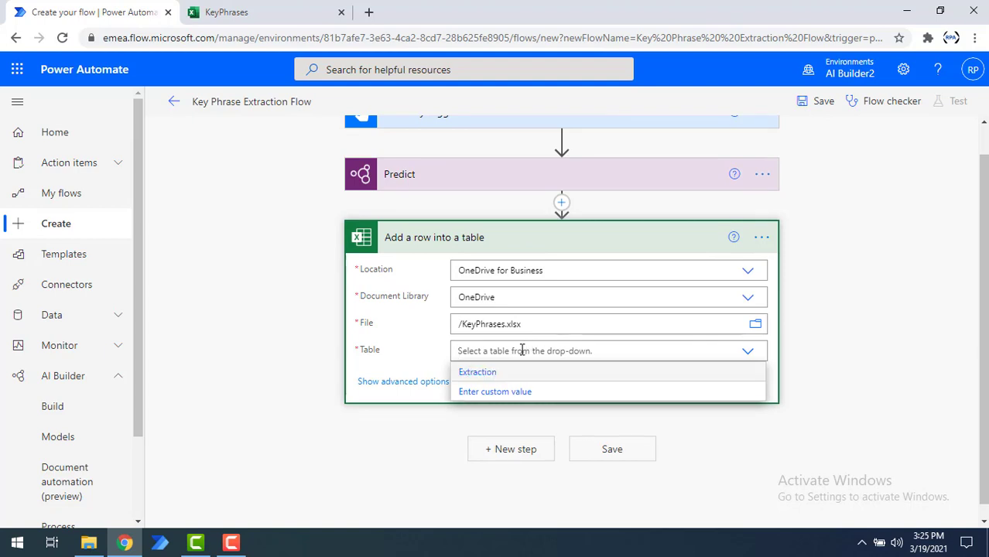
left_click(478, 373)
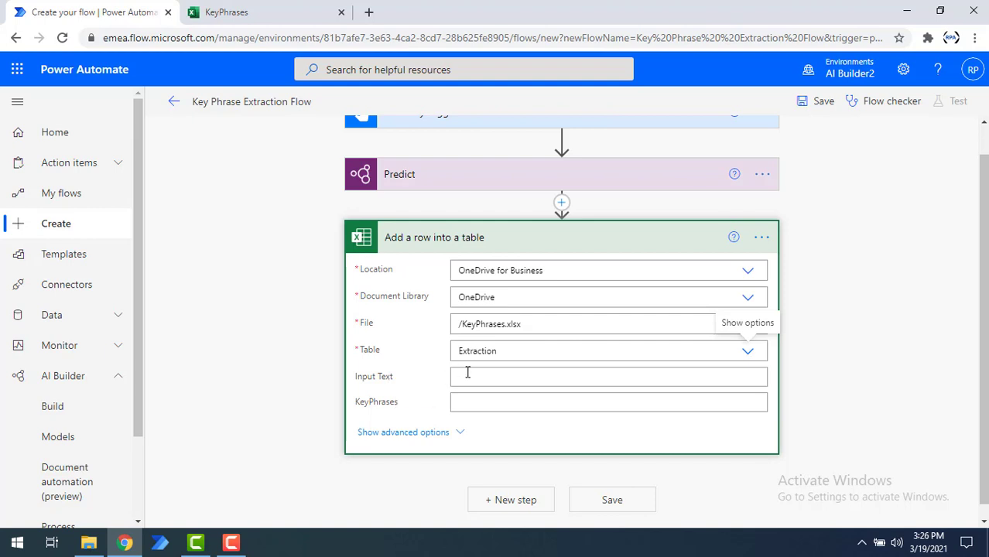
Fill the row action's Input Text column with the trigger's Input Text dynamic content
left_click(468, 374)
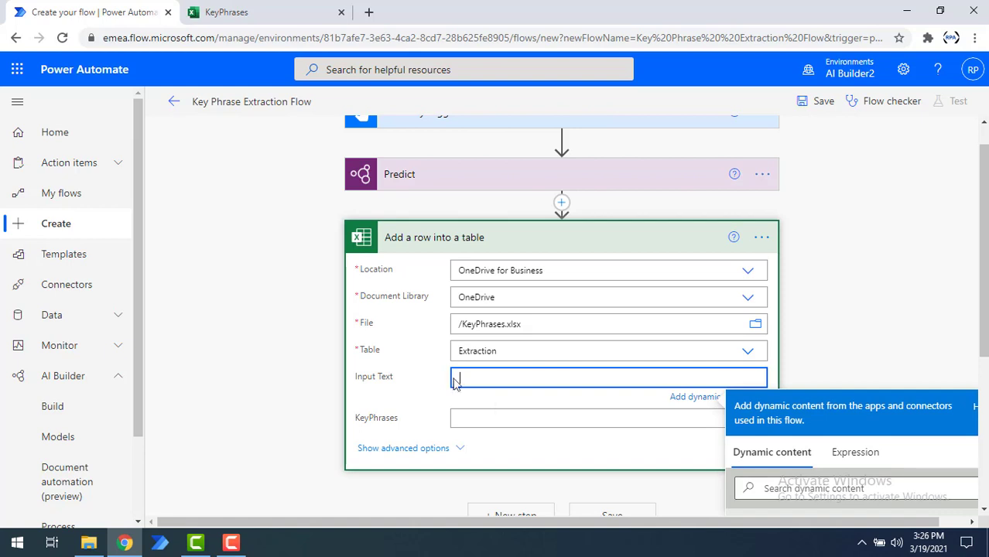
left_click(820, 488)
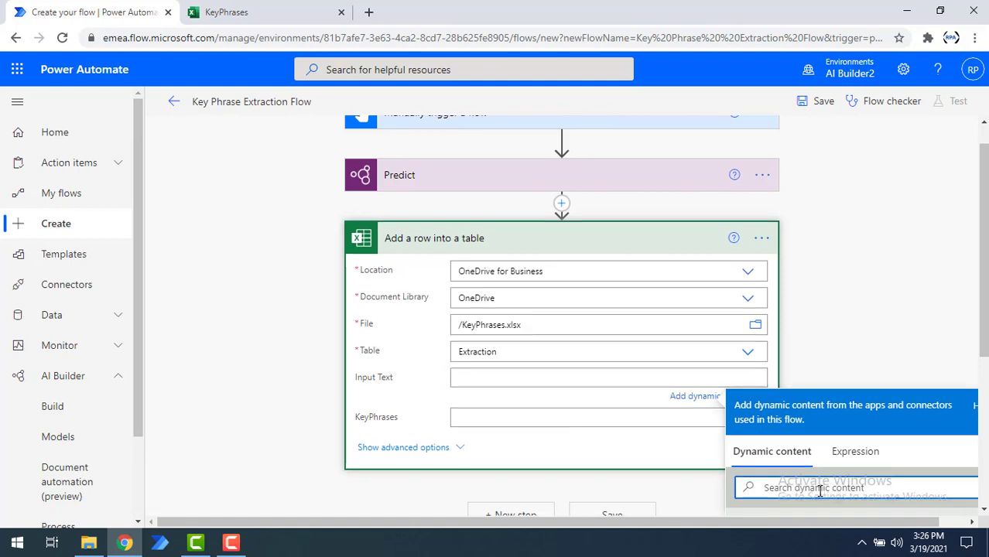
type("inpu")
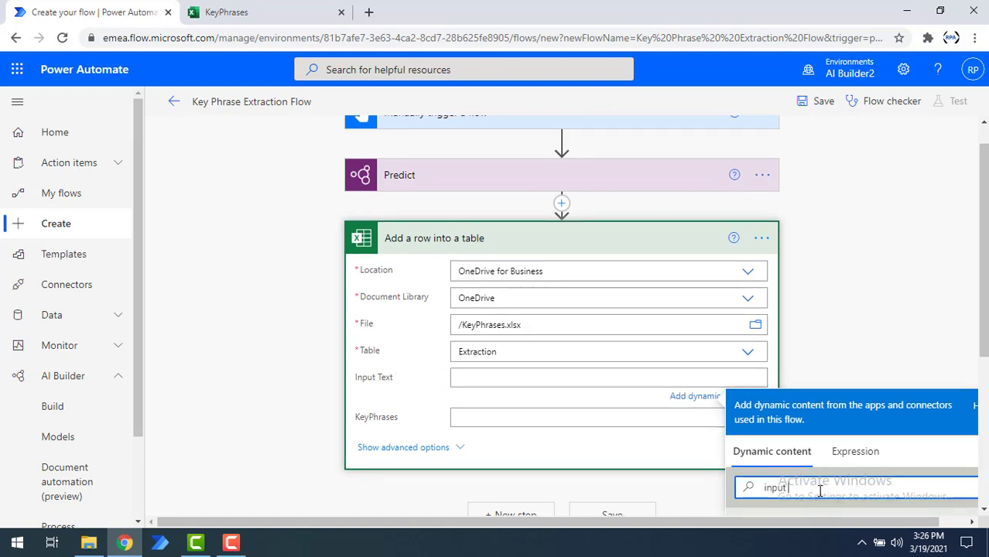
type("t text")
scroll(852, 455, "down", 1)
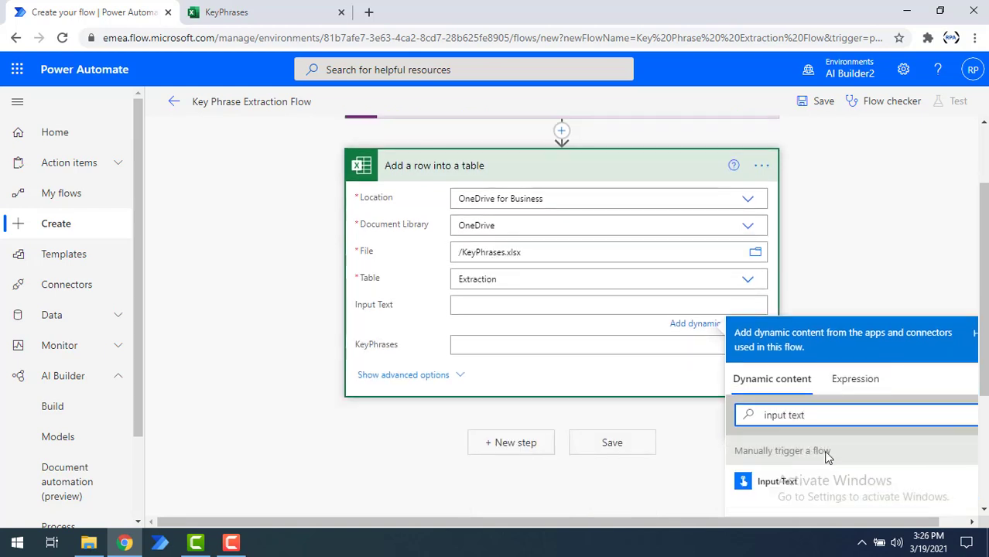
left_click(778, 482)
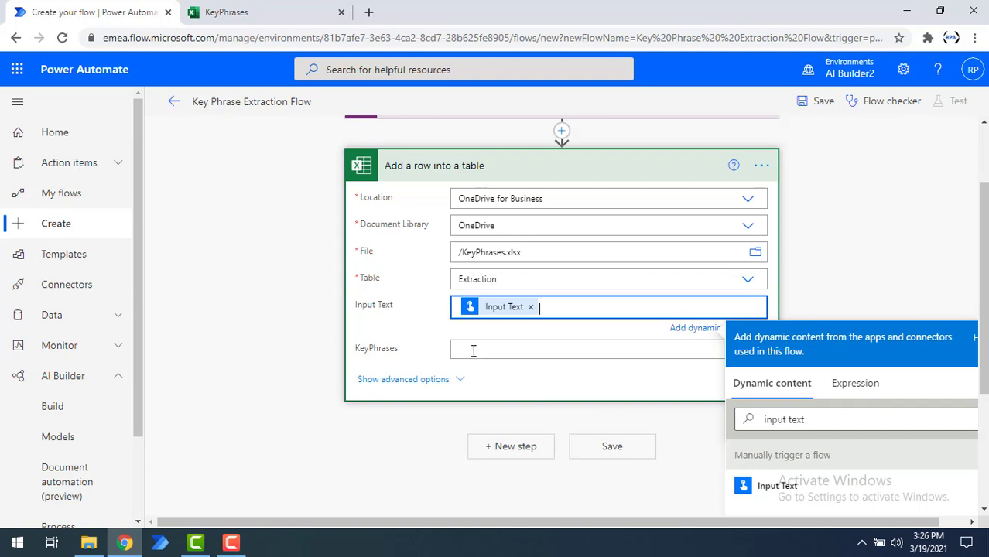
Fill the KeyPhrases column with the Predict action's Key phrase output and review the row action inside the Apply to each loop
left_click(474, 350)
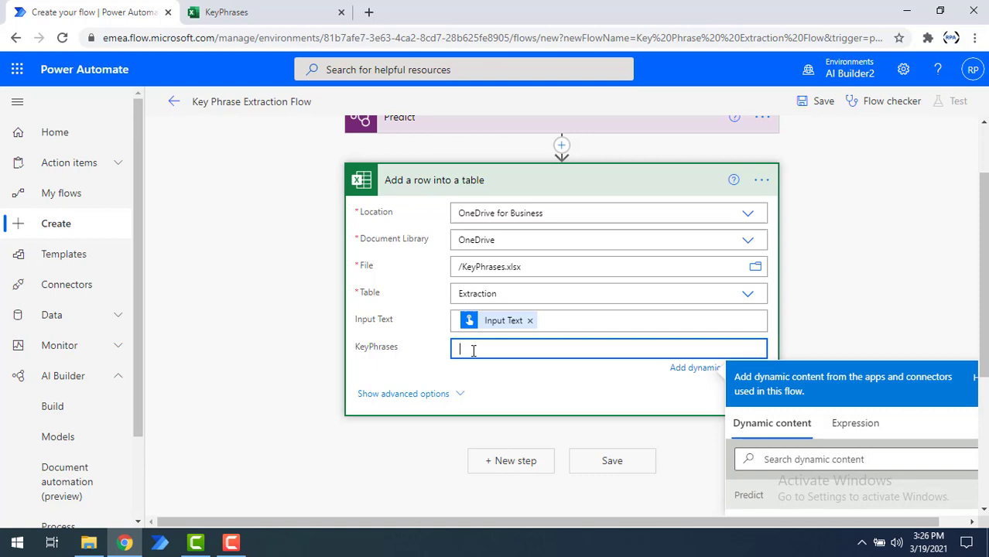
scroll(901, 440, "down", 2)
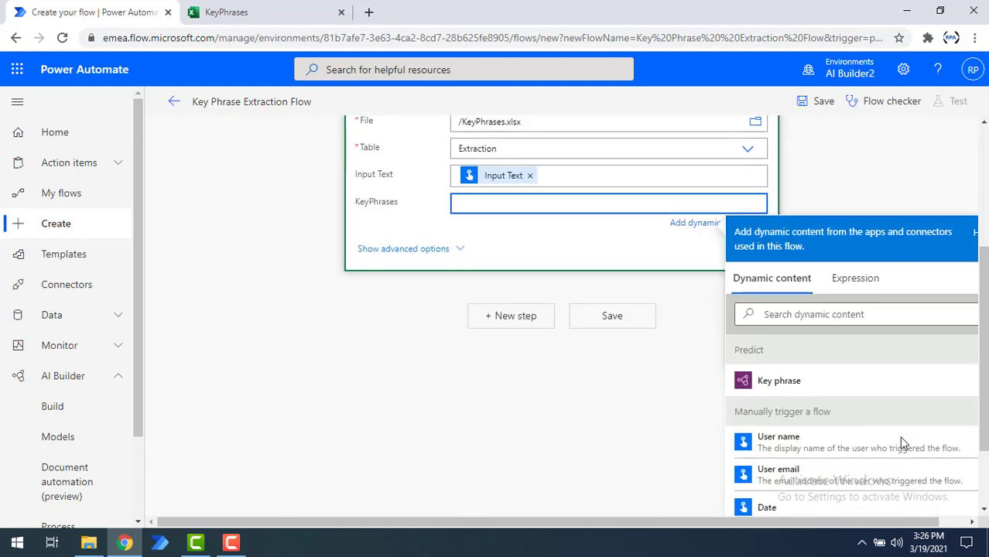
left_click(773, 385)
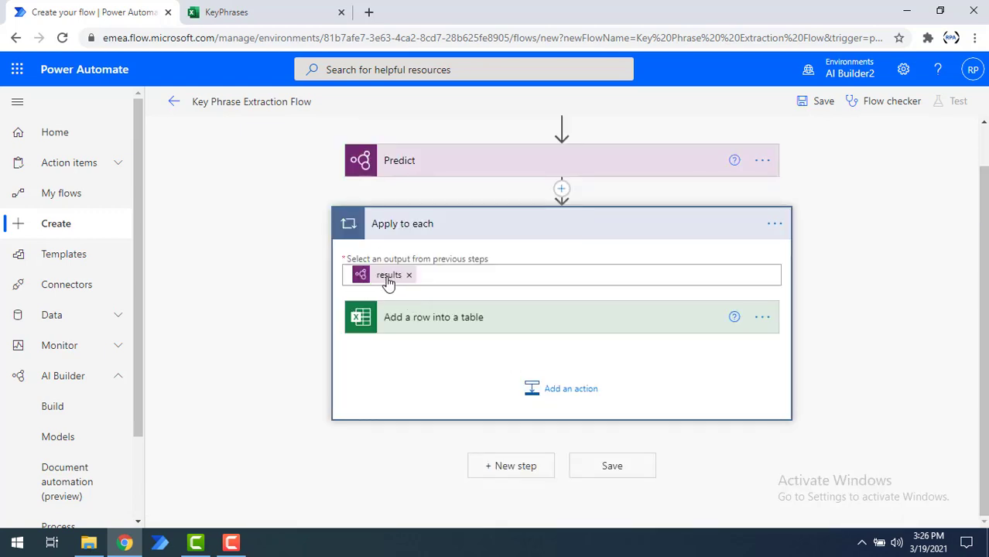
left_click(430, 320)
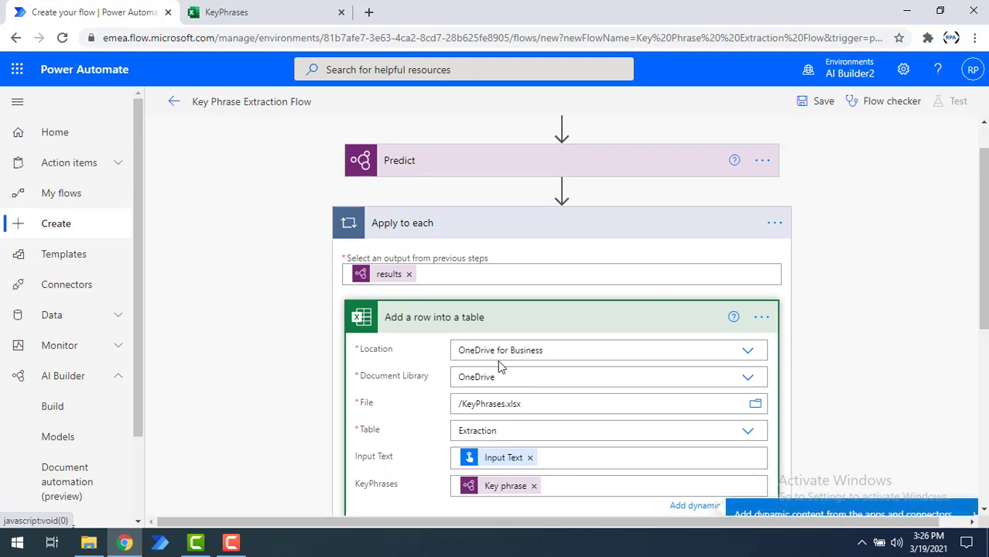
scroll(498, 360, "down", 1)
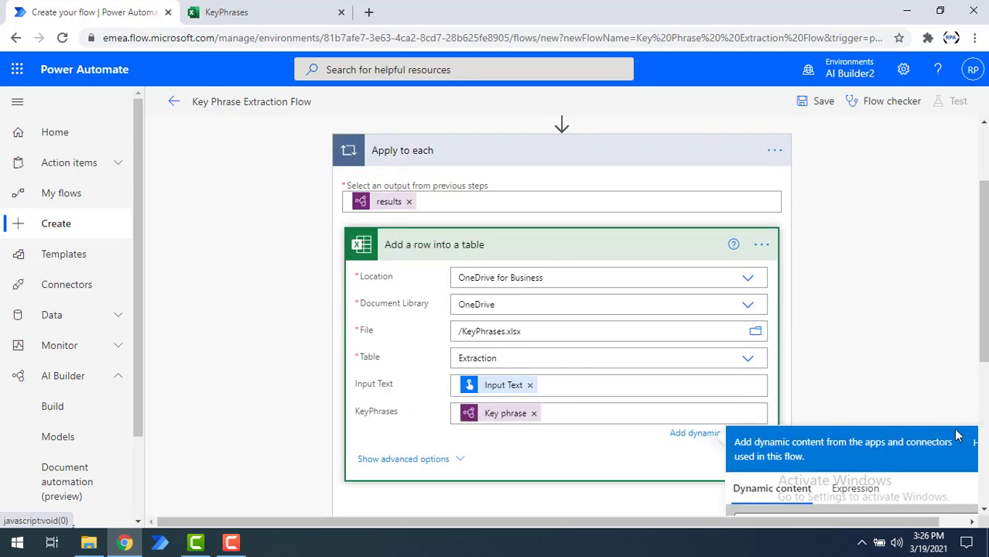
left_click(841, 336)
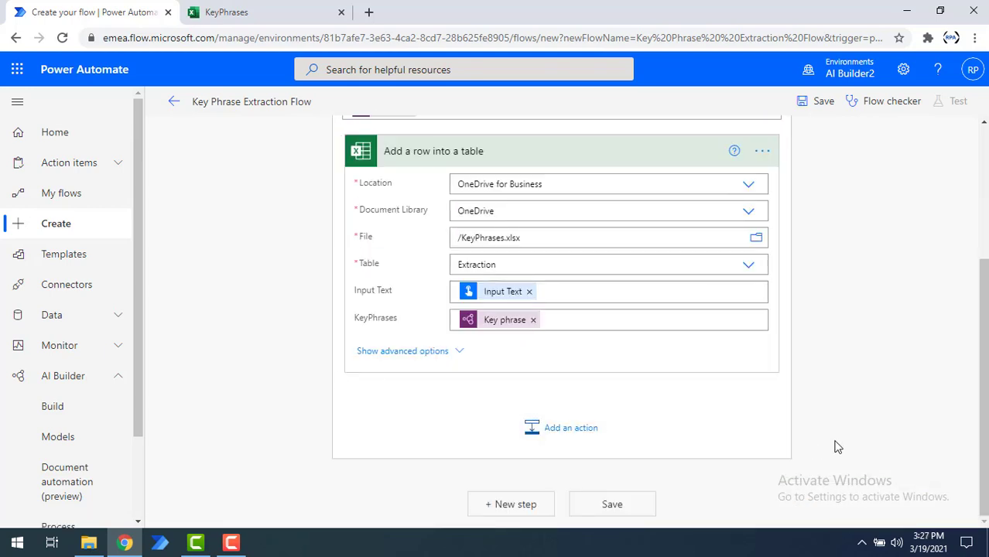
Save the flow and start a manual test of it
left_click(610, 504)
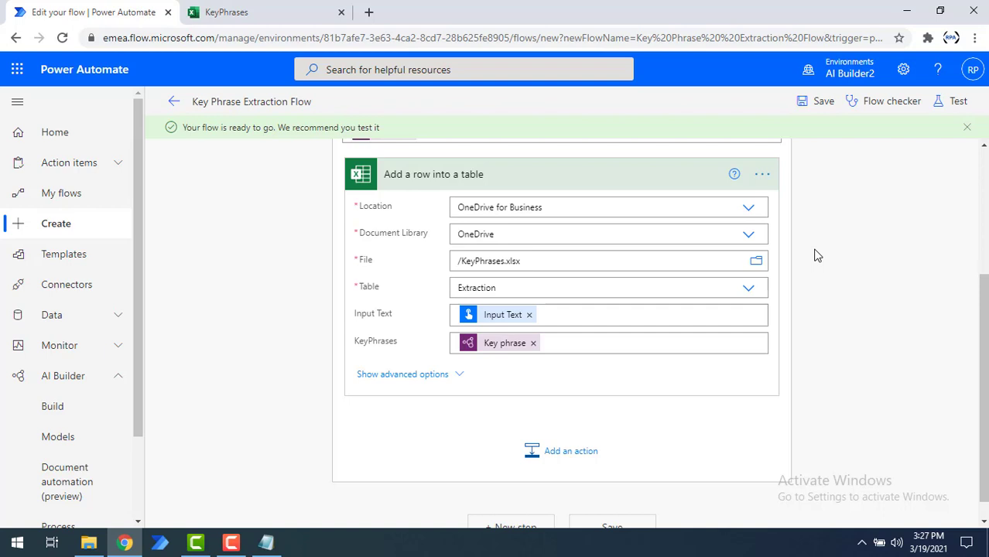
left_click(958, 102)
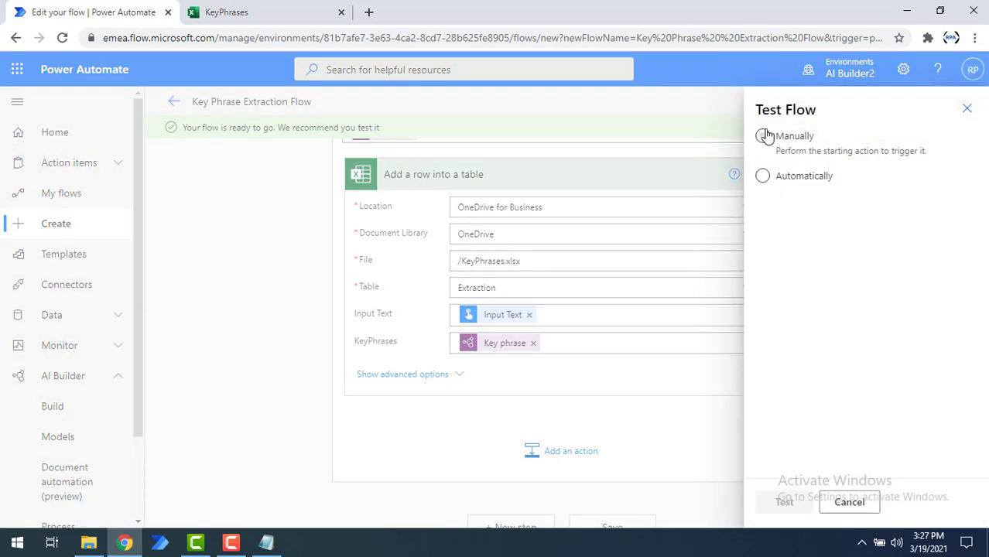
left_click(763, 137)
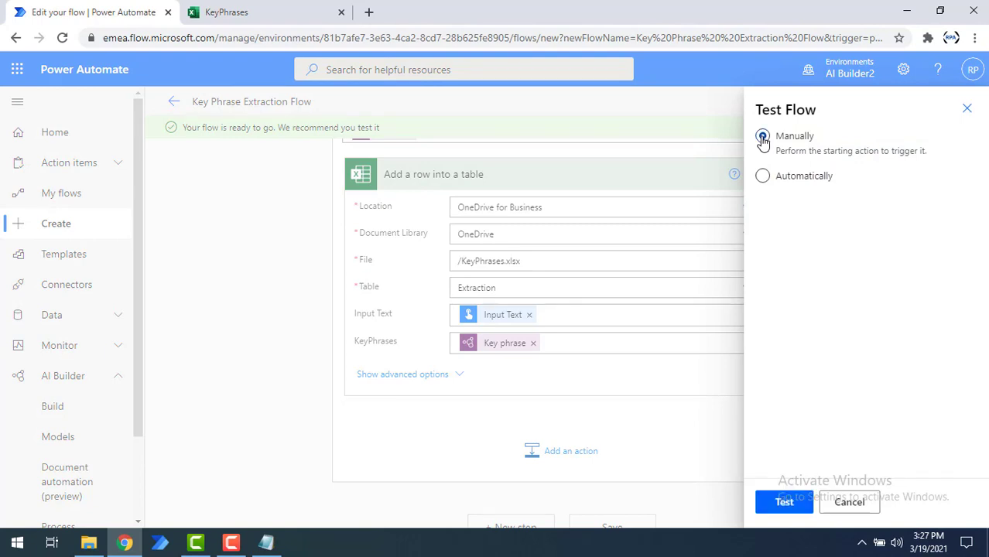
left_click(784, 504)
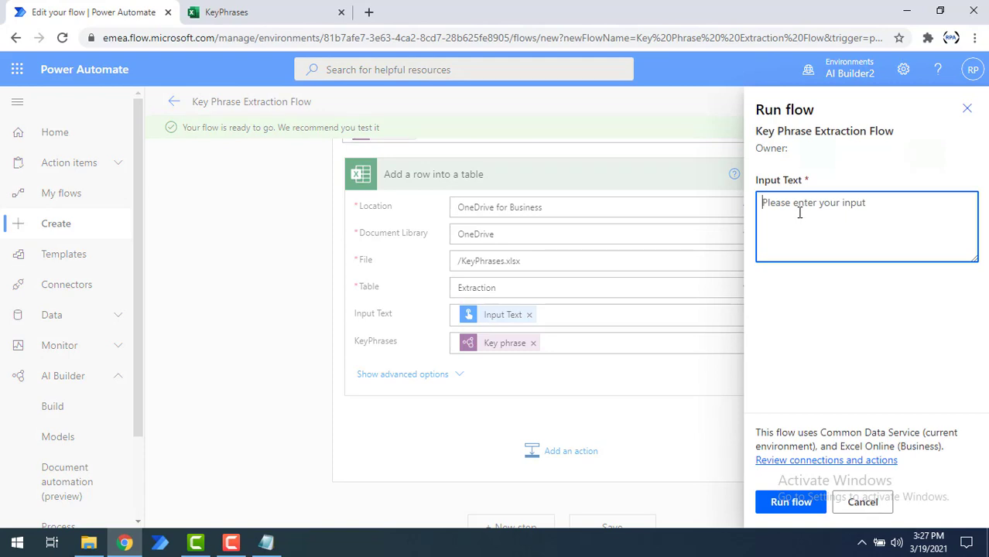
Run the flow with the Input Text "Power Automate is the best RPA tool in the Market" and close the run confirmation
type("Power Automate is the best RPA tool in the Market")
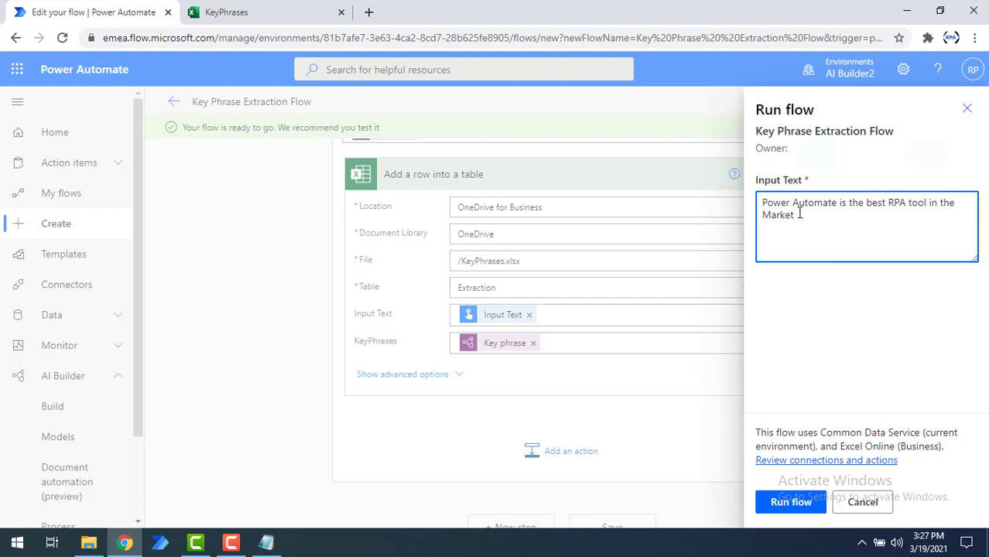
left_click(793, 504)
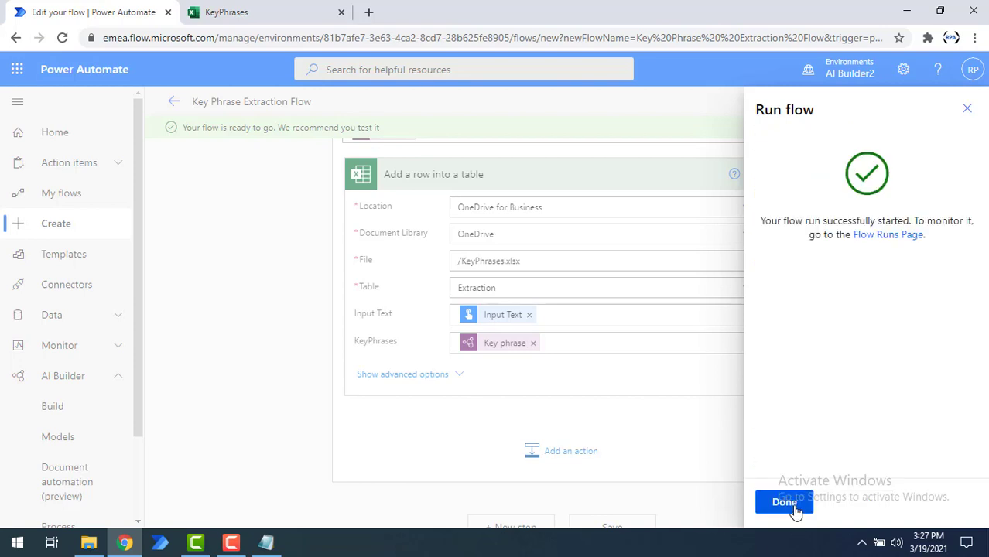
left_click(784, 503)
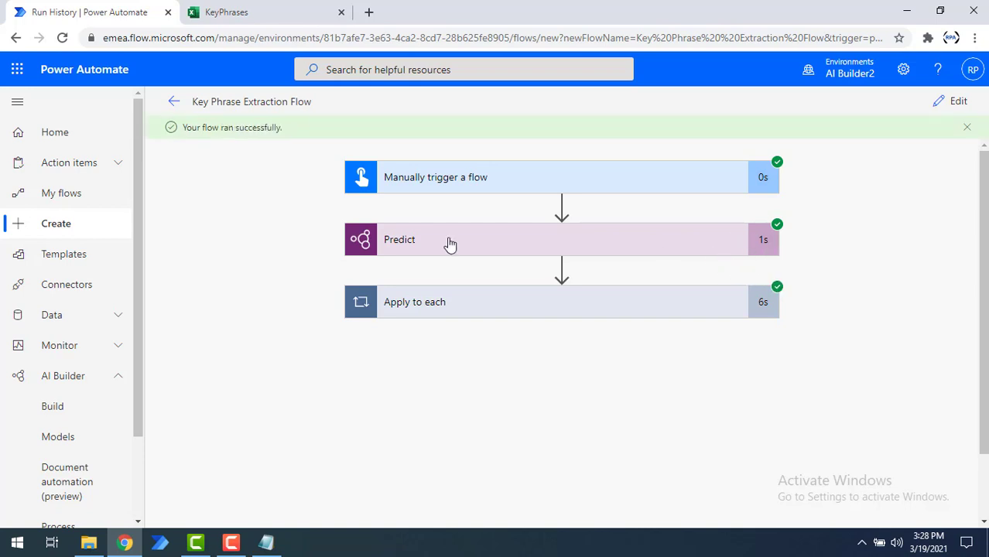
Fit column A to its contents in the KeyPhrases workbook and review the key phrases written to column B
left_click(260, 10)
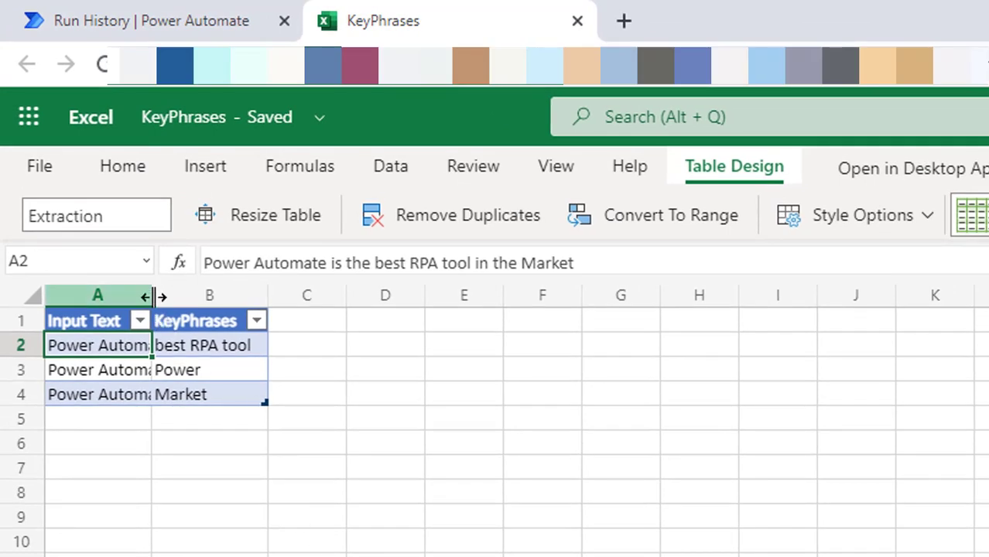
double_click(152, 298)
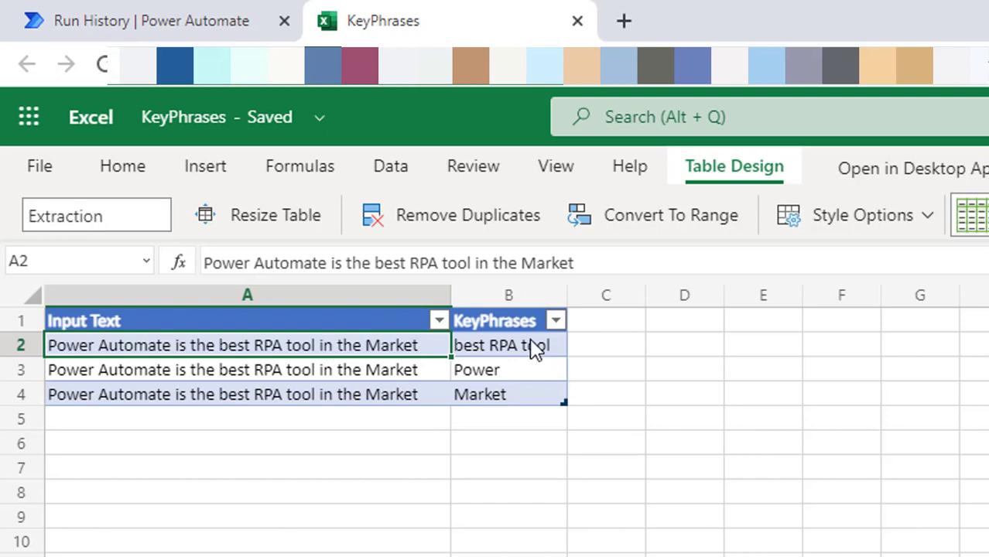
left_click_drag(534, 349, 529, 393)
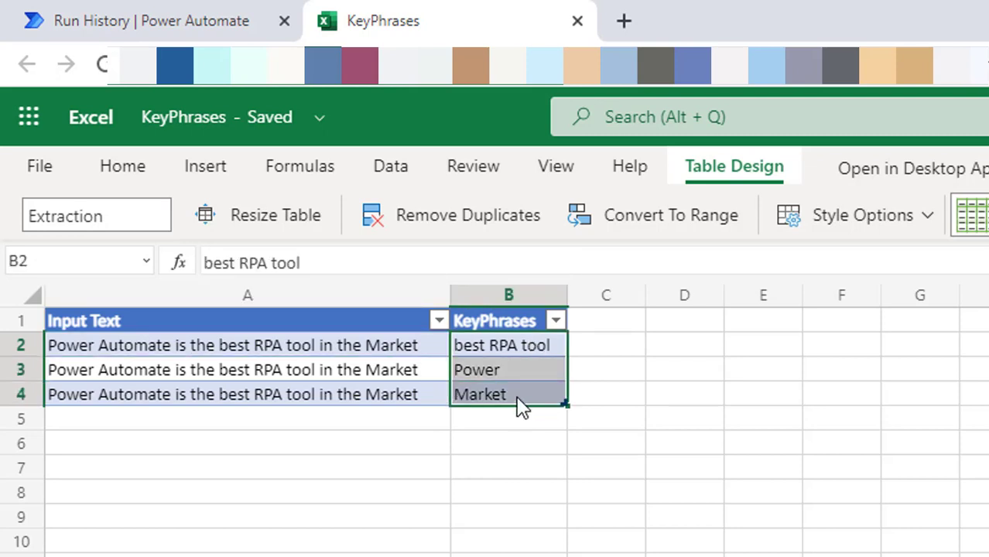
left_click(521, 401)
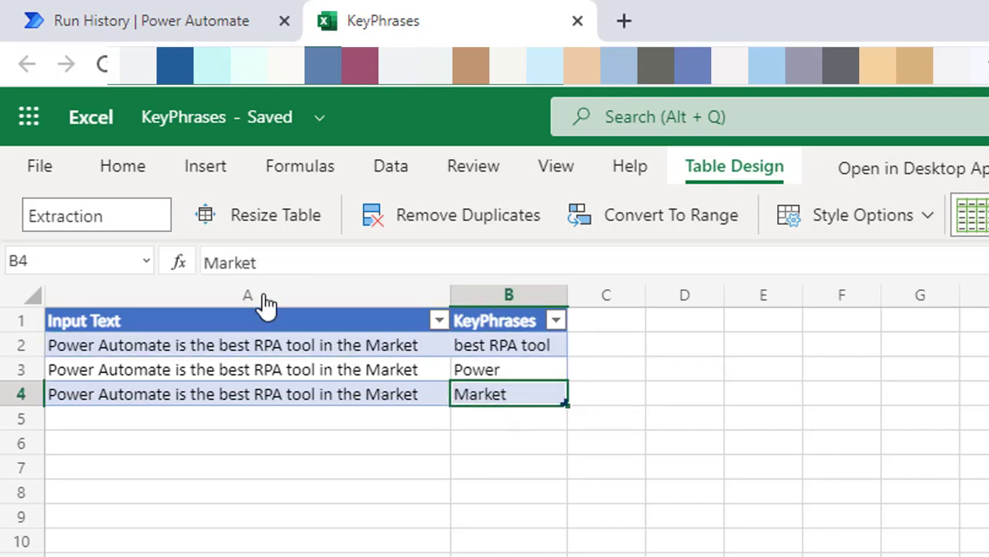
left_click(508, 370)
left_click_drag(513, 349, 510, 414)
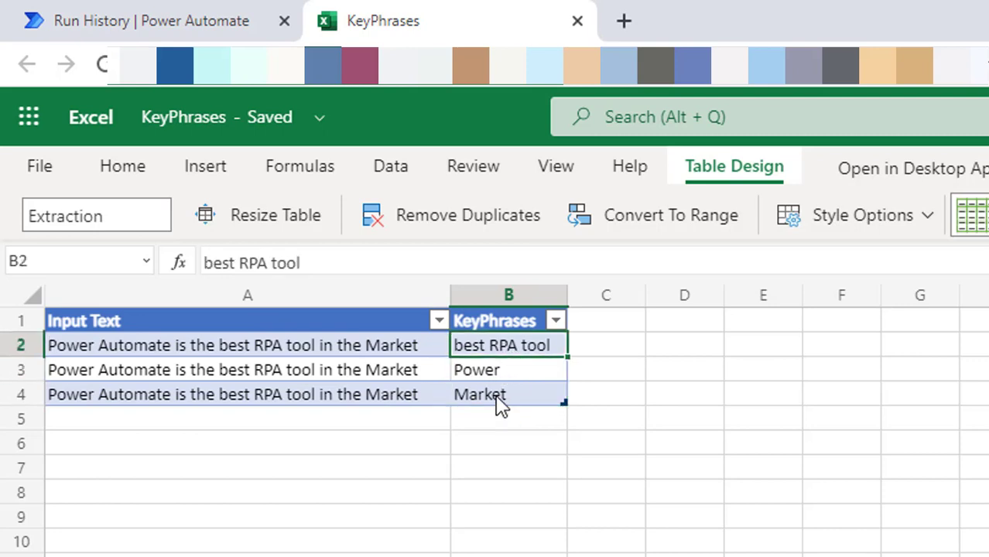
left_click(497, 397)
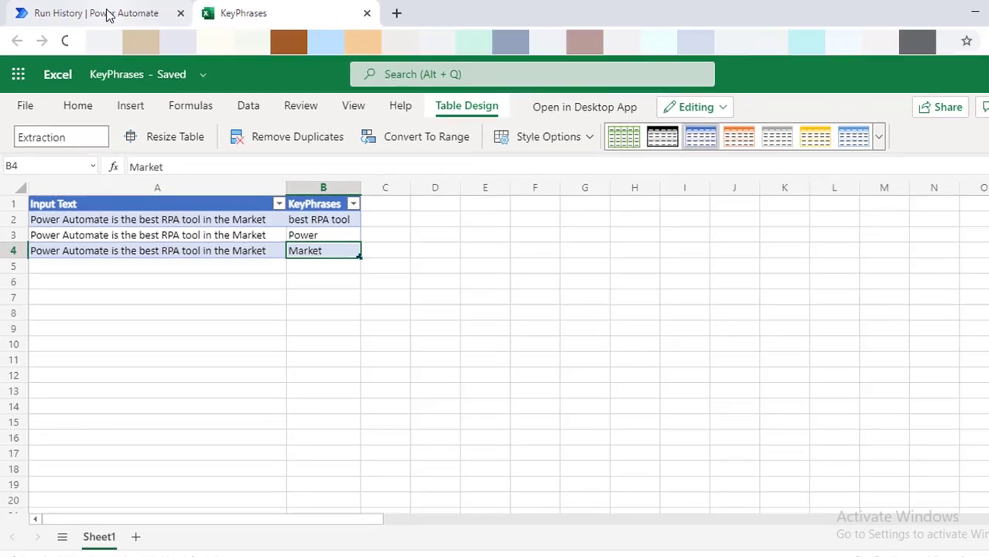
Return to the flow's run history and examine the phrases in the Predict action's results output
left_click(161, 25)
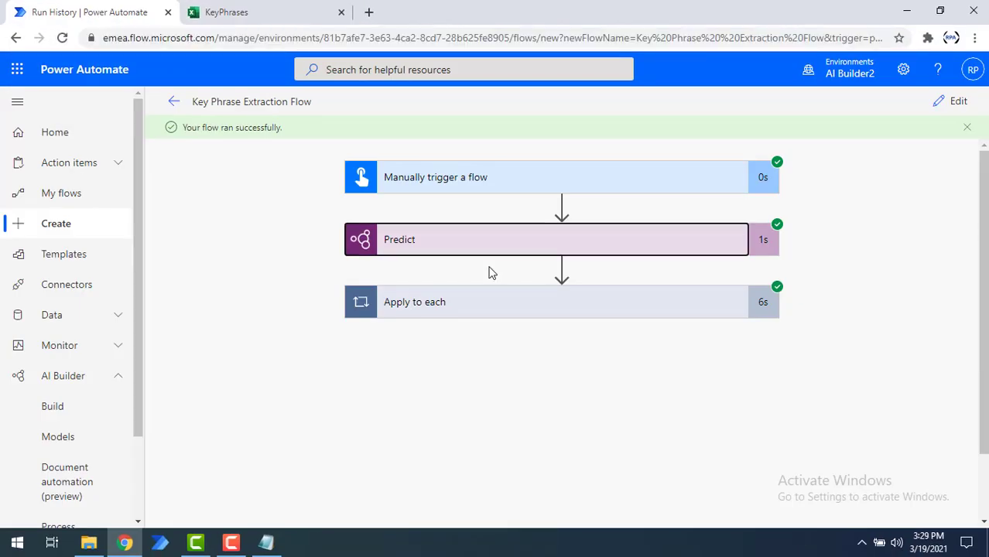
left_click(398, 248)
scroll(453, 339, "down", 4)
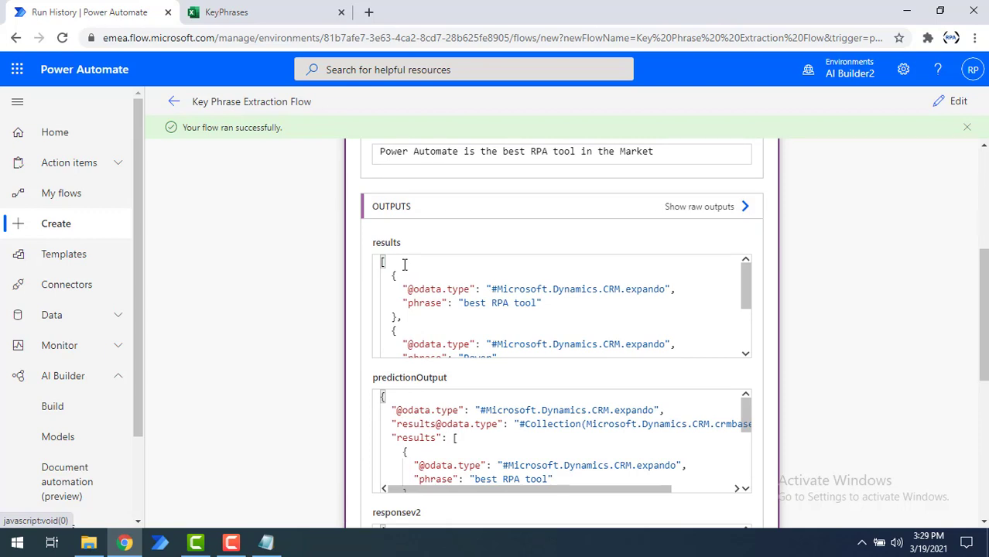
left_click(404, 264)
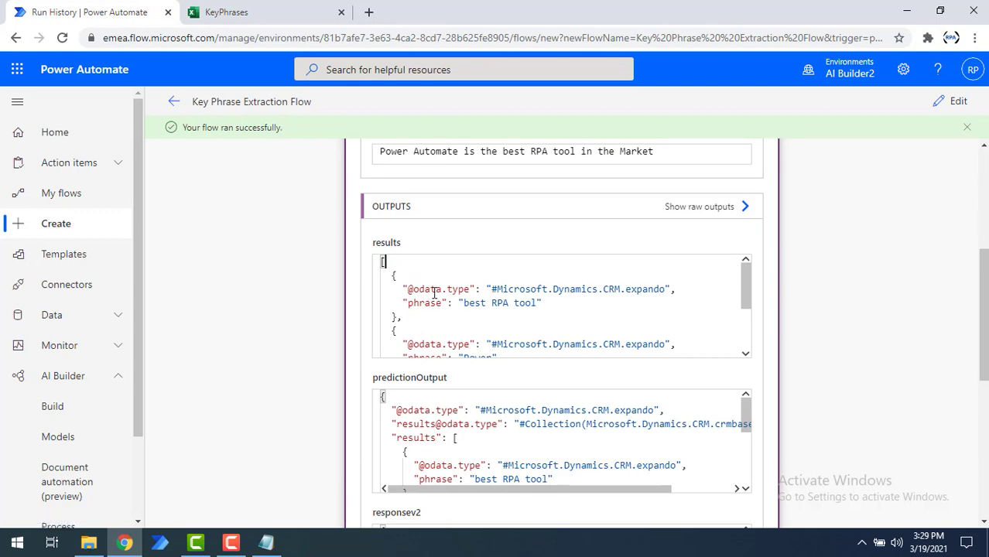
left_click(470, 290)
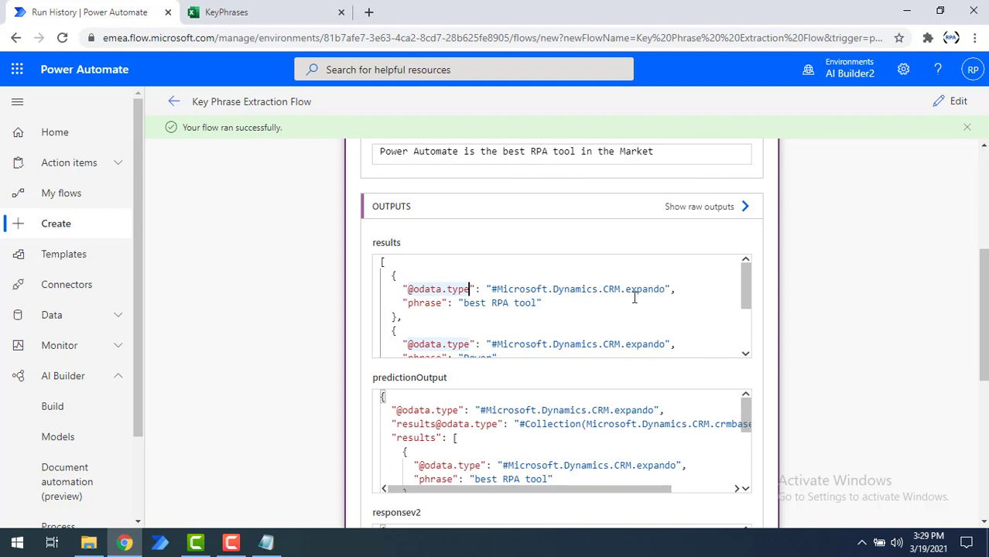
left_click_drag(408, 303, 548, 303)
scroll(547, 304, "down", 3)
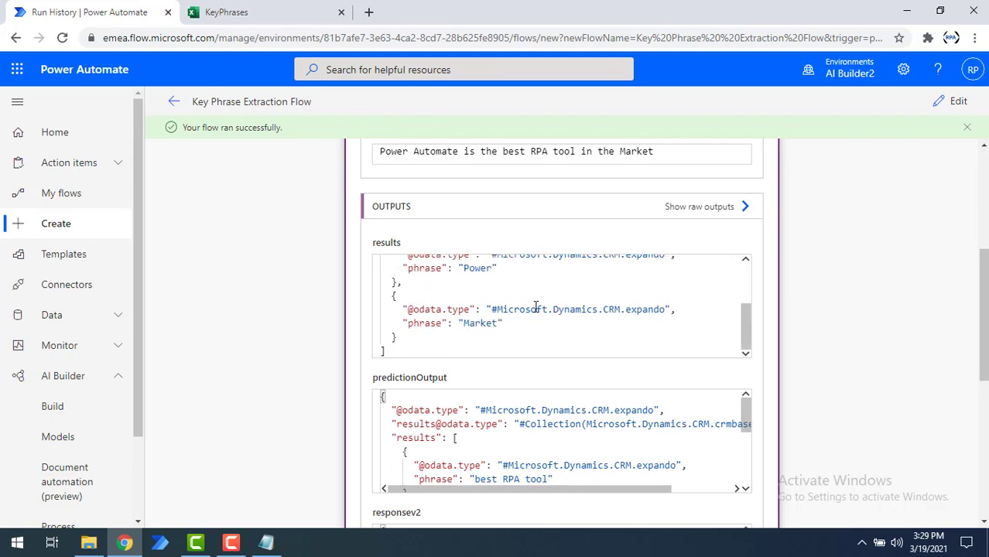
left_click_drag(404, 324, 508, 326)
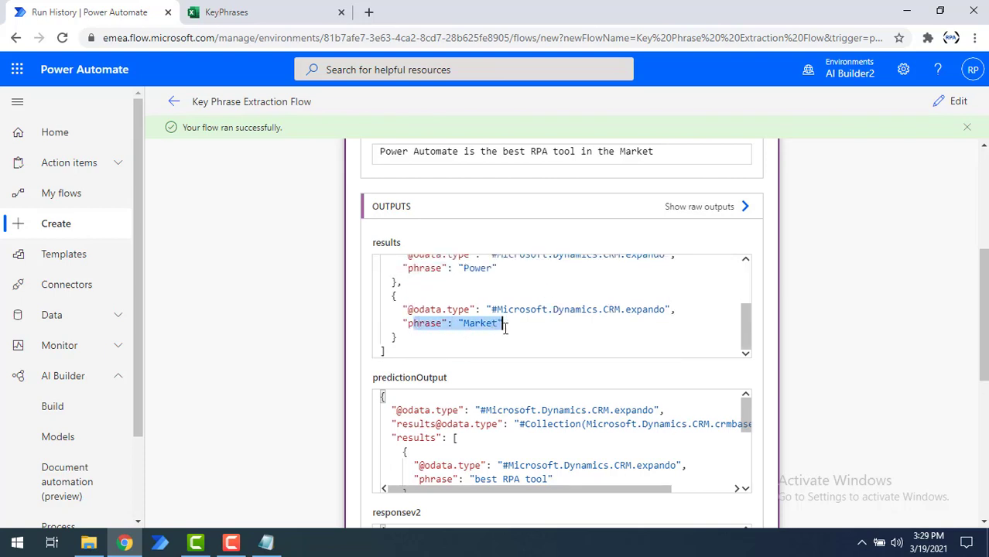
scroll(505, 331, "up", 3)
scroll(488, 329, "down", 3)
left_click_drag(502, 269, 403, 268)
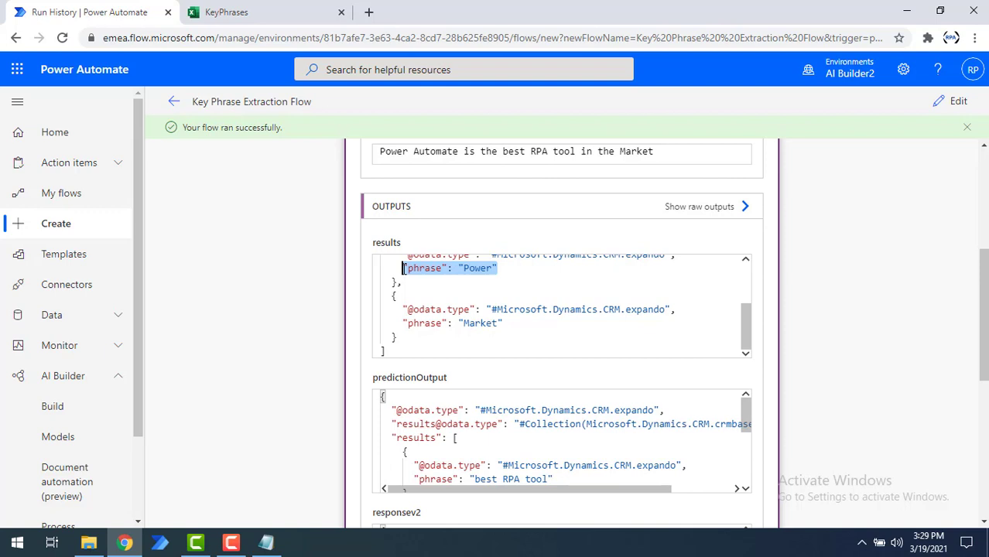
Examine the phrases listed in the Predict action's predictionOutput
left_click(447, 411)
scroll(493, 462, "down", 1)
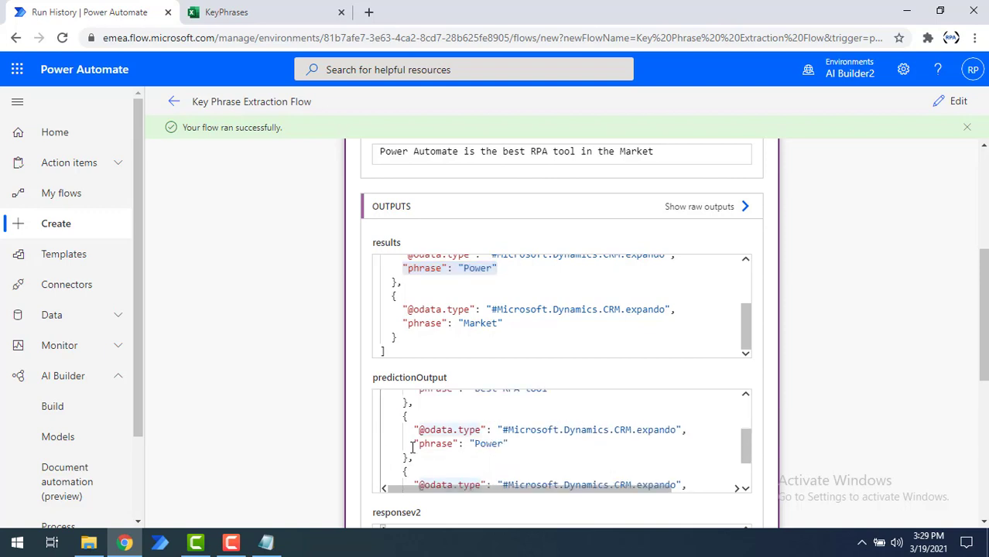
left_click_drag(414, 444, 530, 447)
scroll(530, 446, "down", 1)
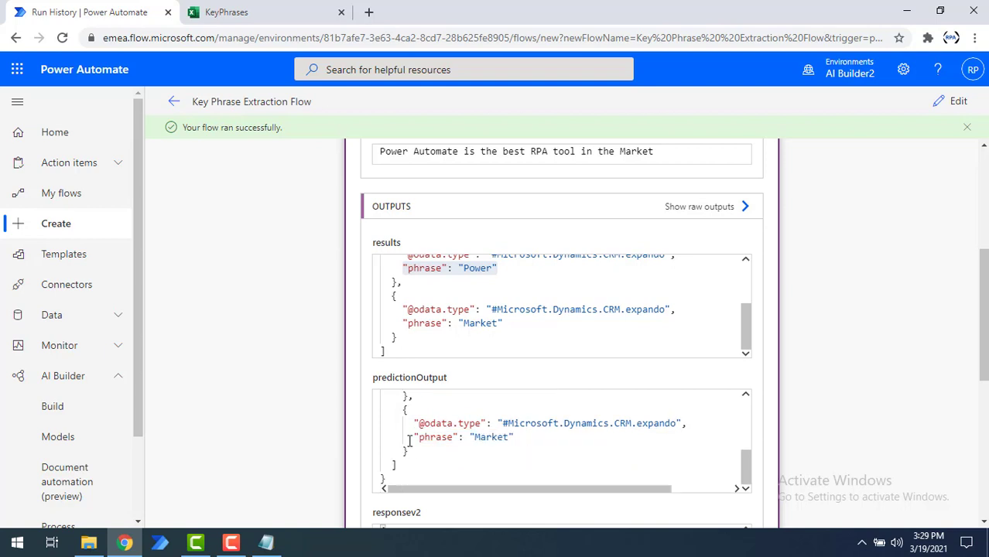
left_click_drag(409, 437, 523, 449)
scroll(523, 449, "up", 2)
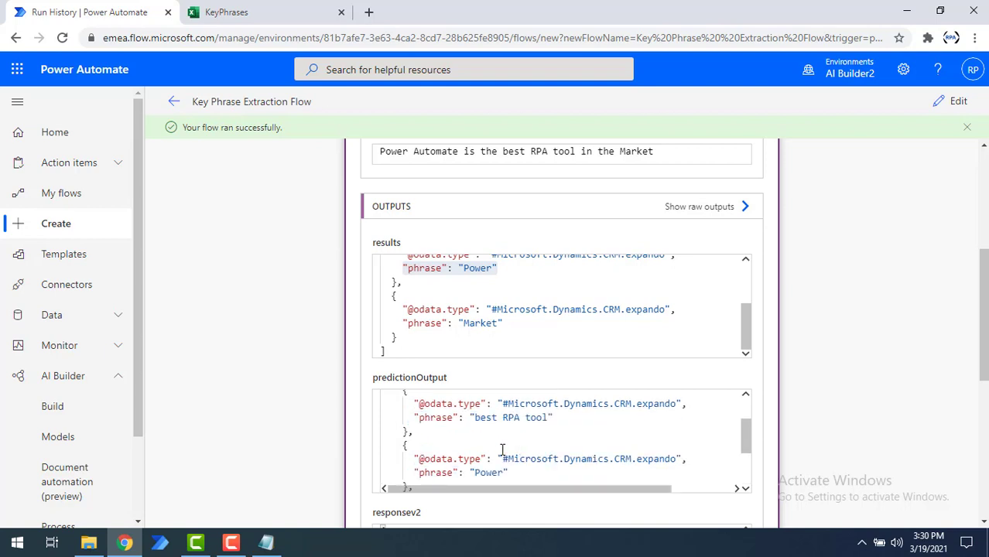
left_click_drag(424, 418, 566, 418)
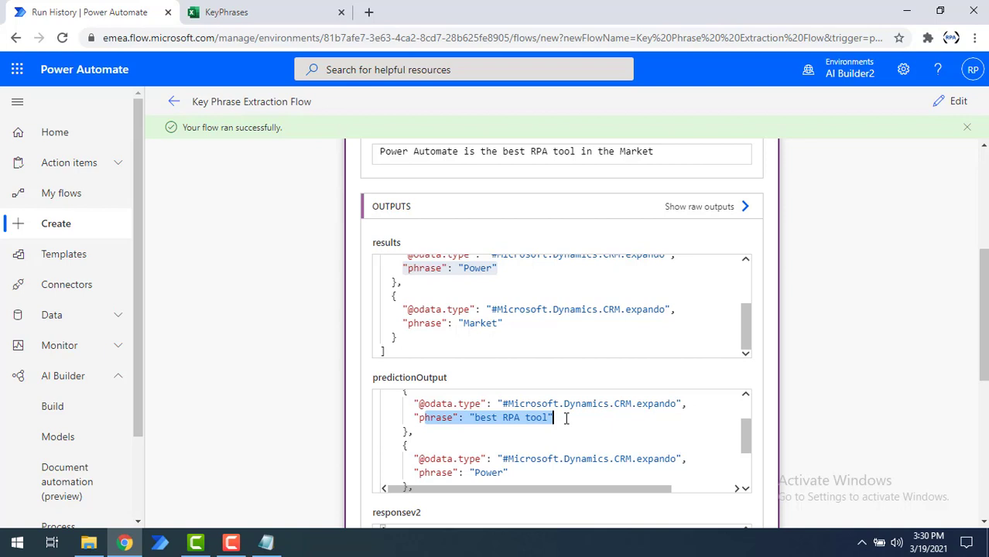
scroll(902, 370, "up", 2)
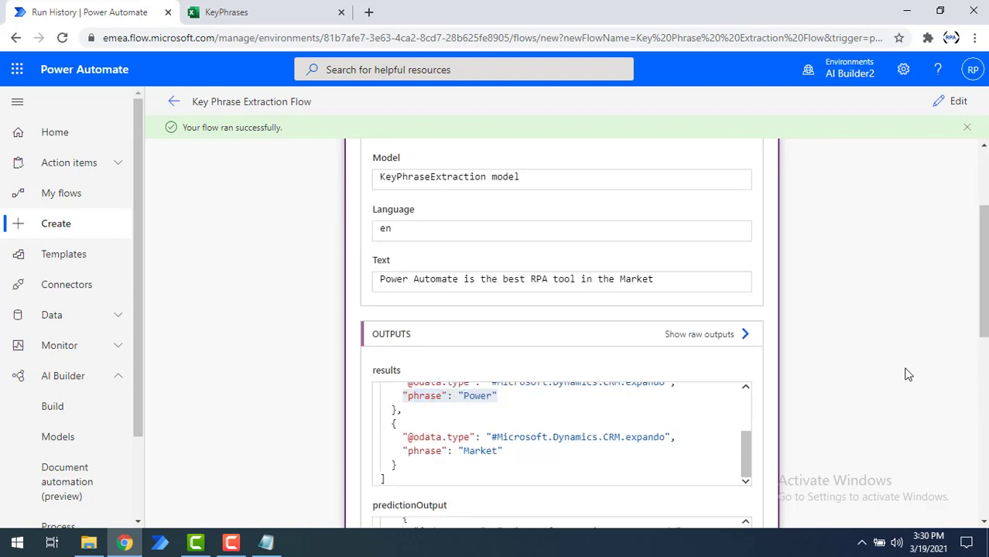
Reopen the flow for editing and start another manual test
scroll(851, 374, "up", 2)
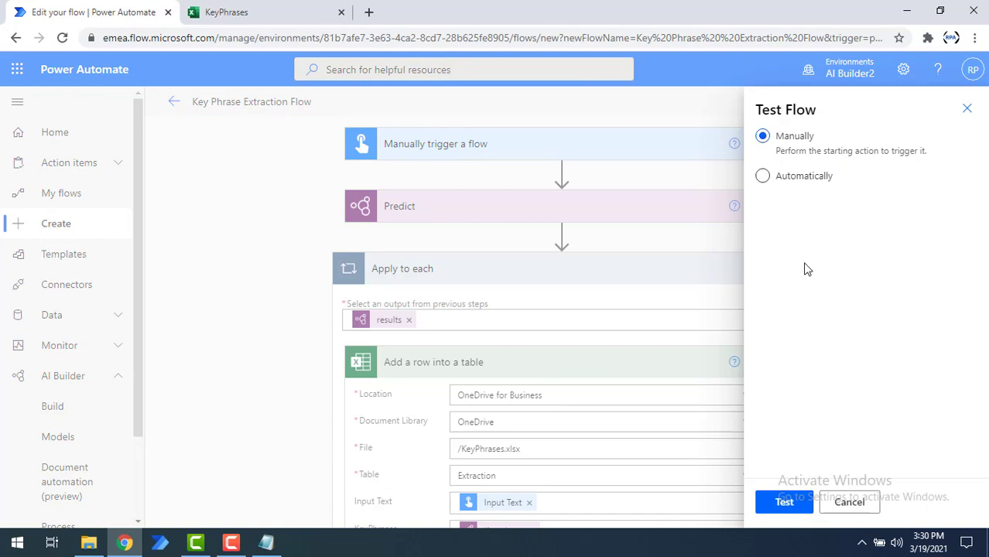
left_click(783, 505)
left_click(784, 504)
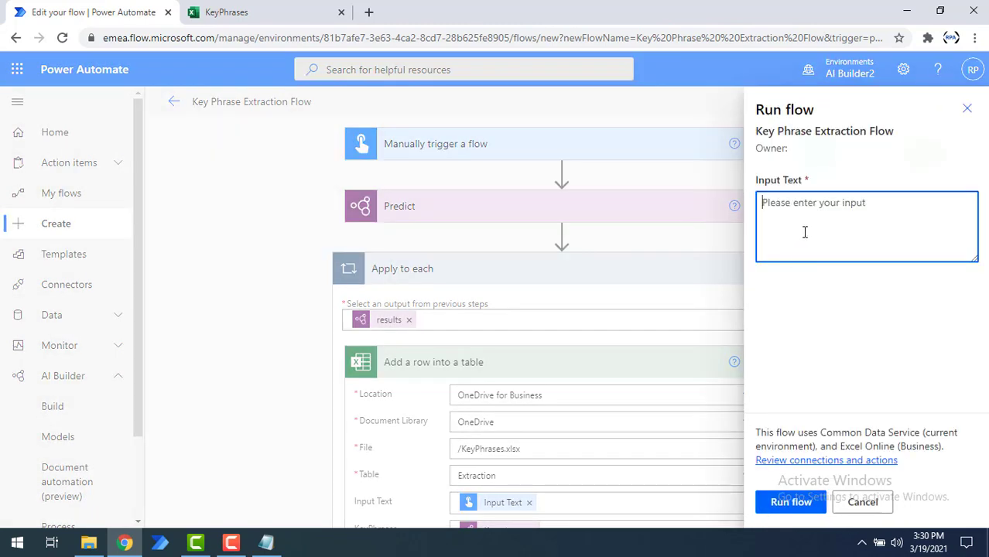
Paste the copied artificial intelligence paragraph as Input Text, remove the line break after "machines", and run the flow
left_click(805, 231)
key("ctrl+v")
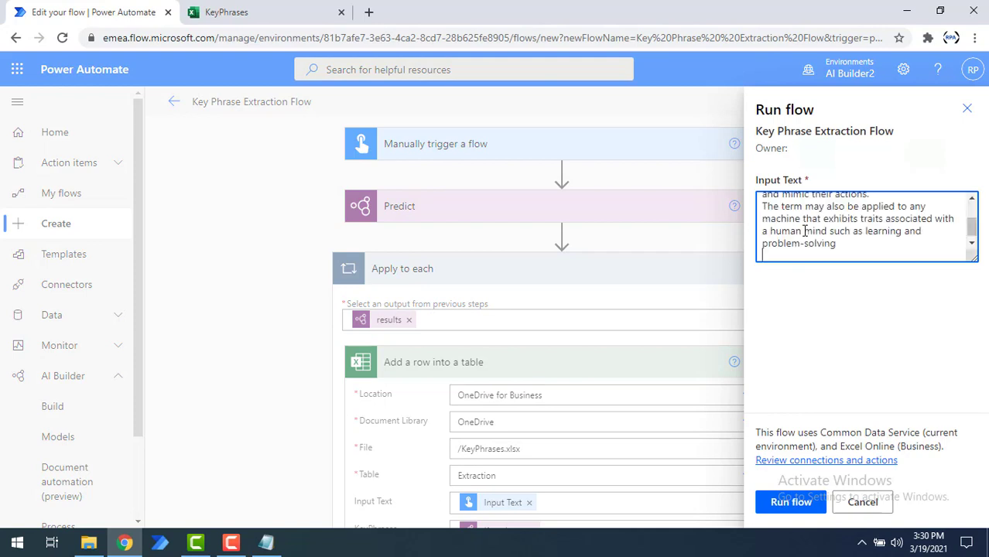
scroll(814, 238, "up", 2)
scroll(814, 239, "up", 1)
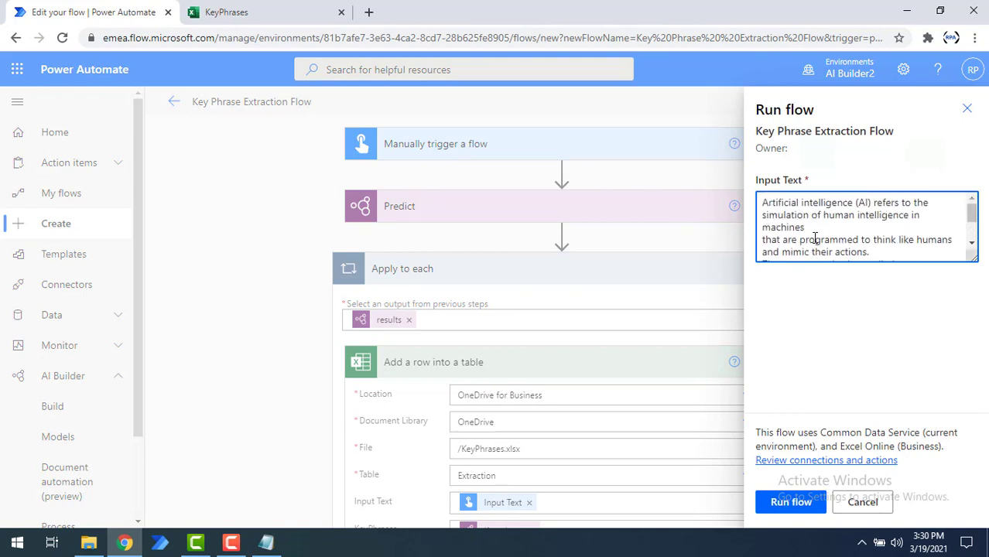
left_click(817, 227)
key("Delete")
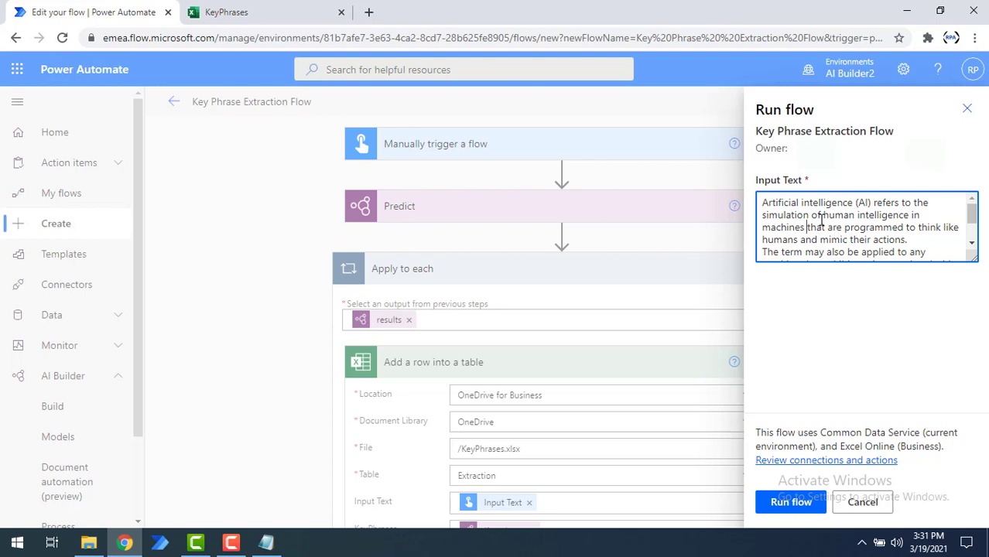
left_click(789, 503)
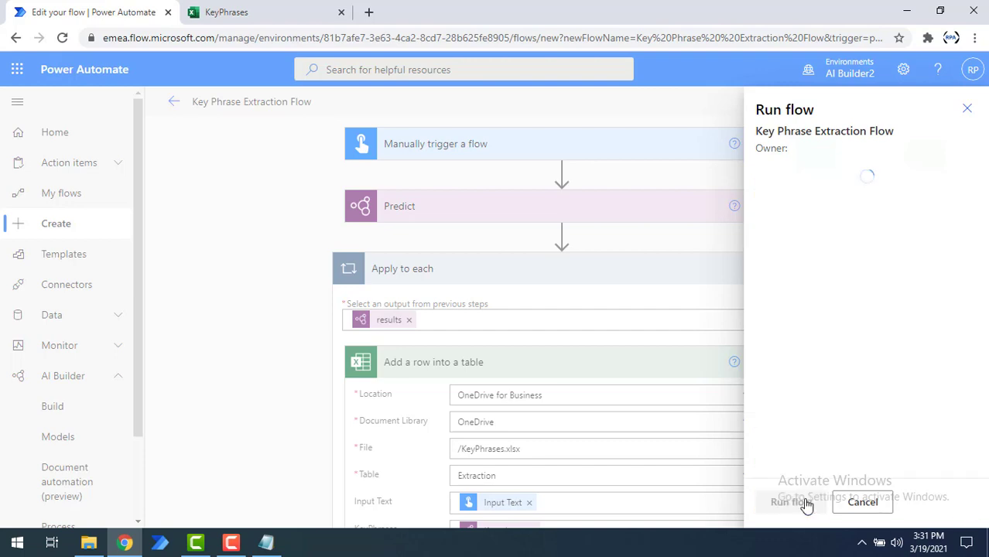
left_click(784, 502)
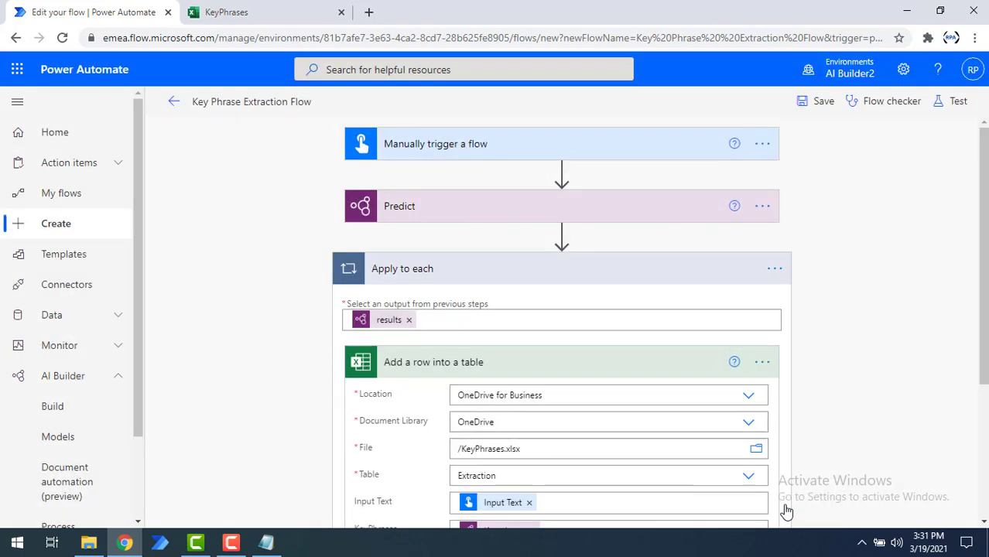
Switch to the KeyPhrases workbook and examine the first phrases written for the artificial intelligence paragraph, starting at row 5
left_click(246, 11)
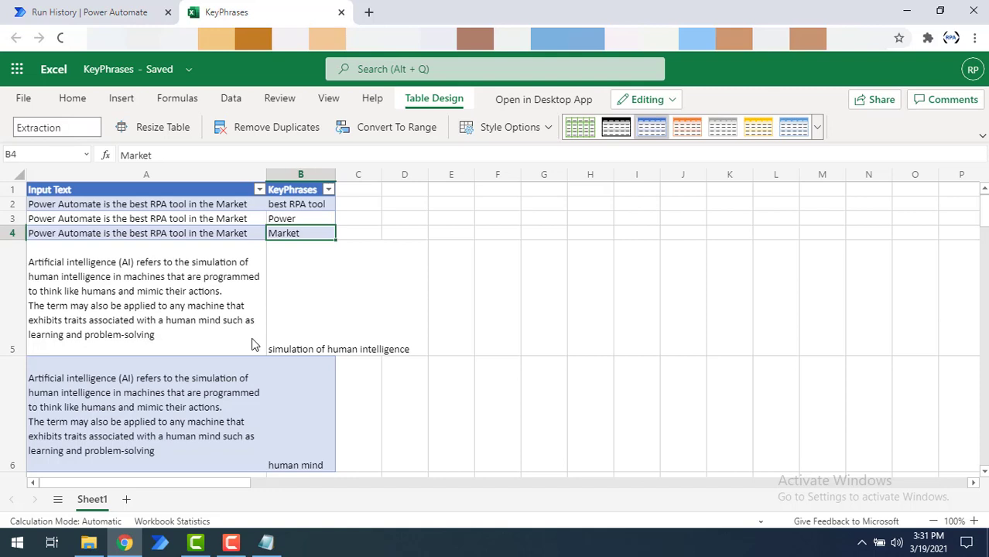
left_click(284, 283)
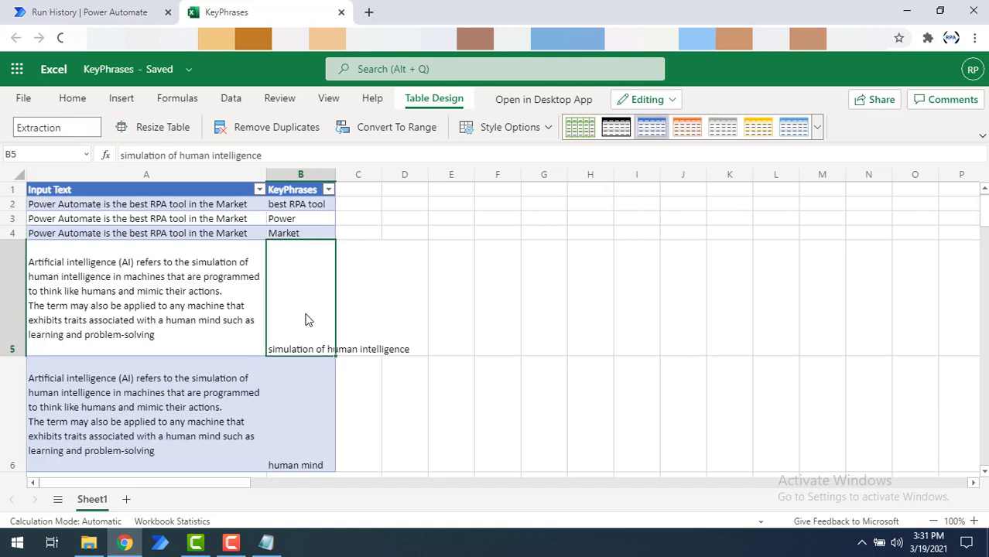
left_click(307, 449)
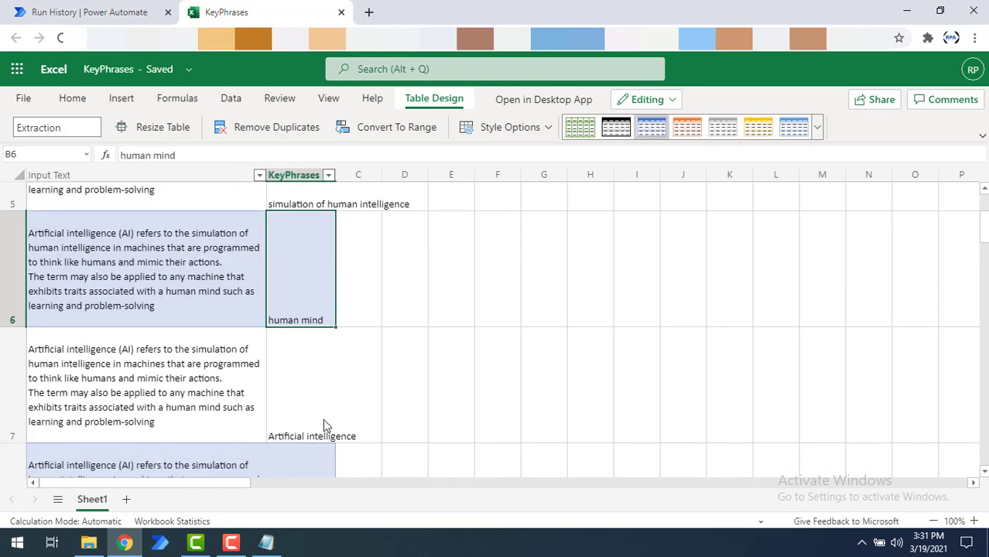
left_click(309, 411)
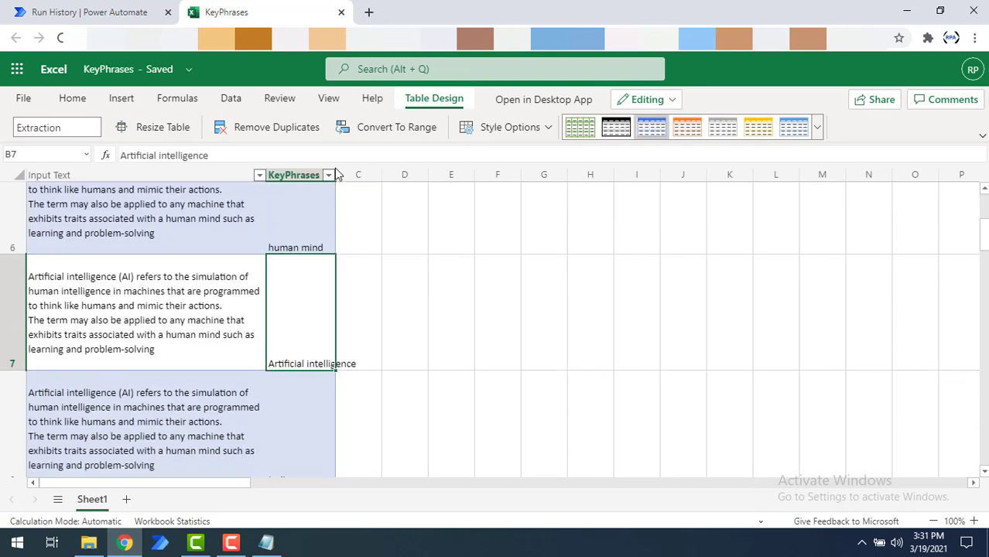
scroll(273, 221, "up", 1)
scroll(272, 222, "up", 3)
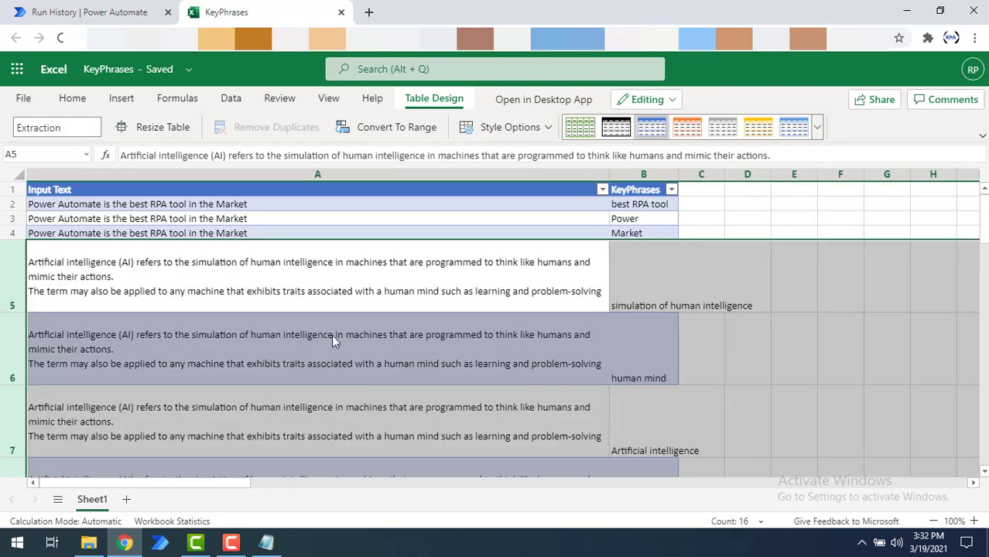
Examine the rest of the KeyPhrases column for the artificial intelligence paragraph, through row 10 and the rows below it
scroll(332, 335, "down", 2)
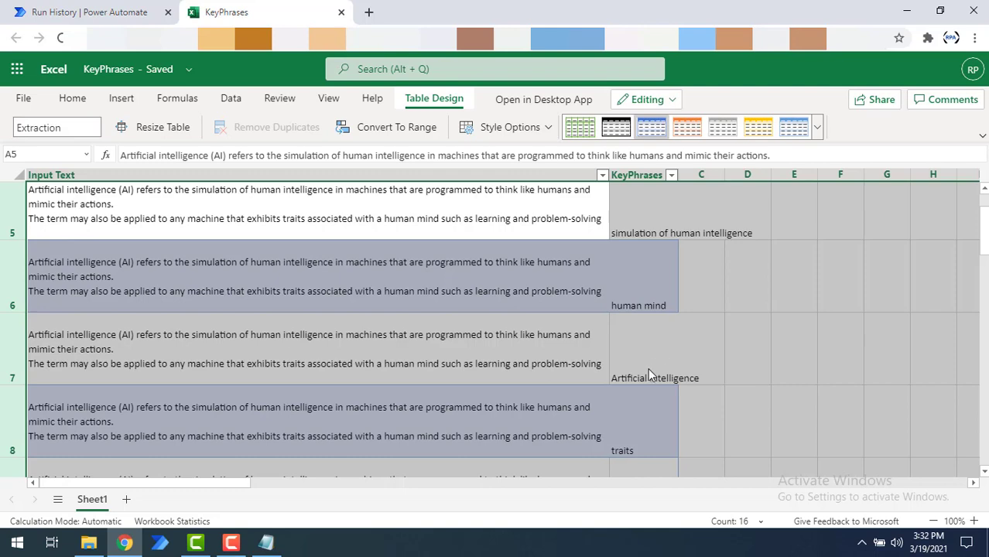
left_click(647, 368)
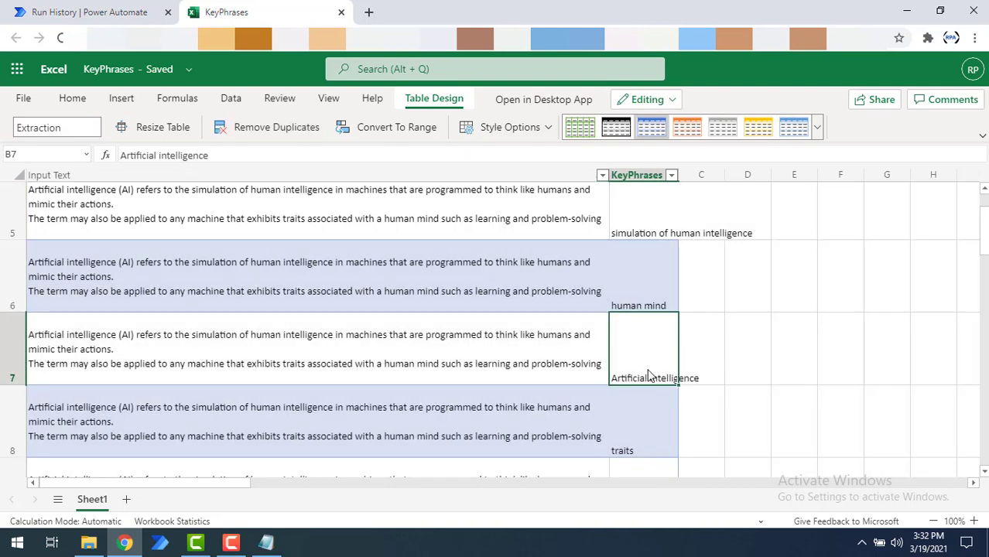
left_click(650, 288)
left_click(645, 454)
scroll(653, 418, "down", 3)
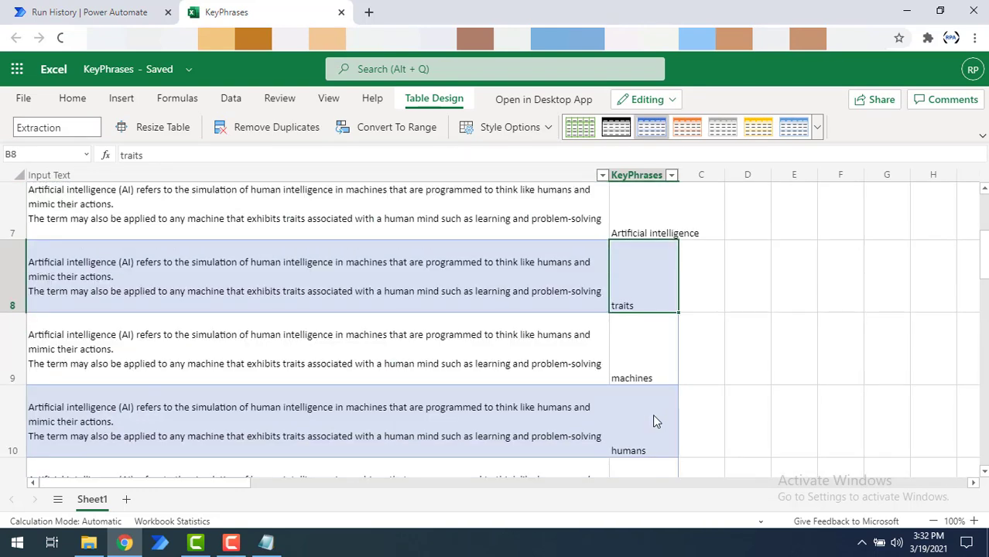
left_click(643, 362)
left_click(638, 434)
scroll(638, 434, "down", 3)
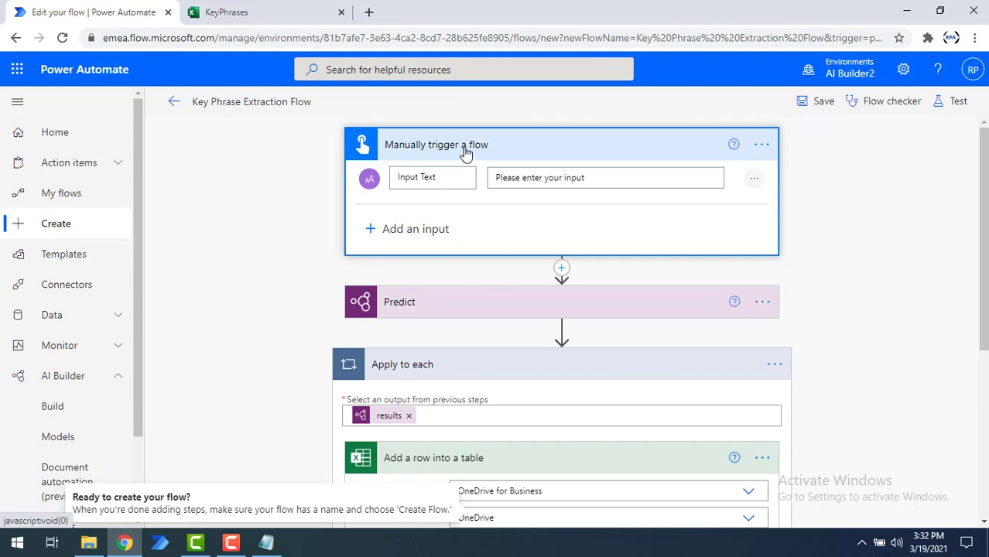
Return to the flow editor, add a File input to the manual trigger, and collapse the Apply to each loop
left_click(413, 230)
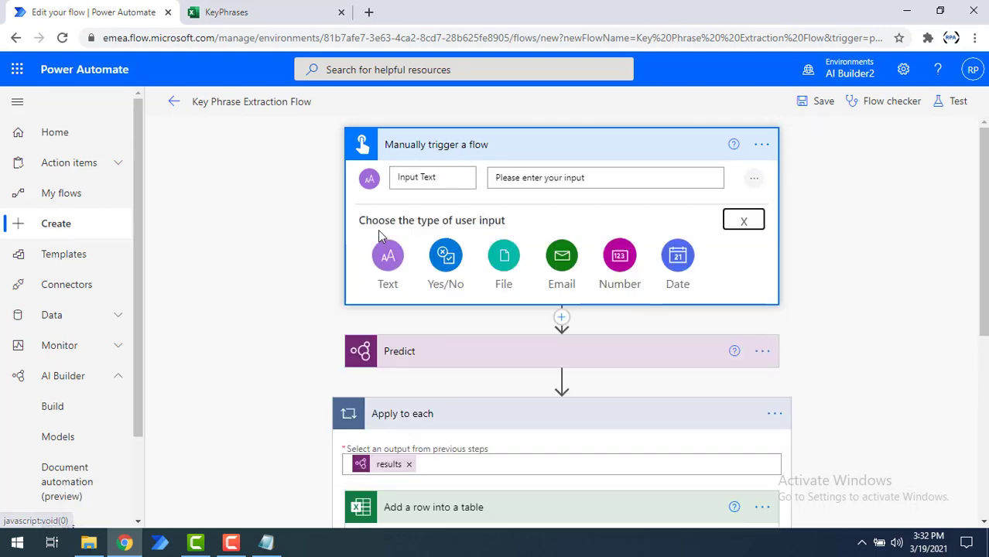
left_click(504, 260)
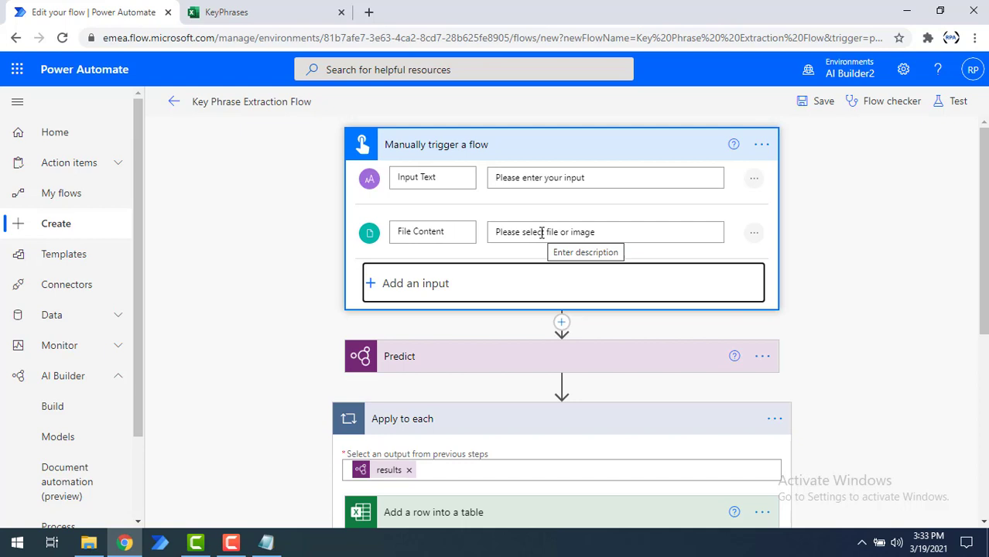
left_click(445, 273)
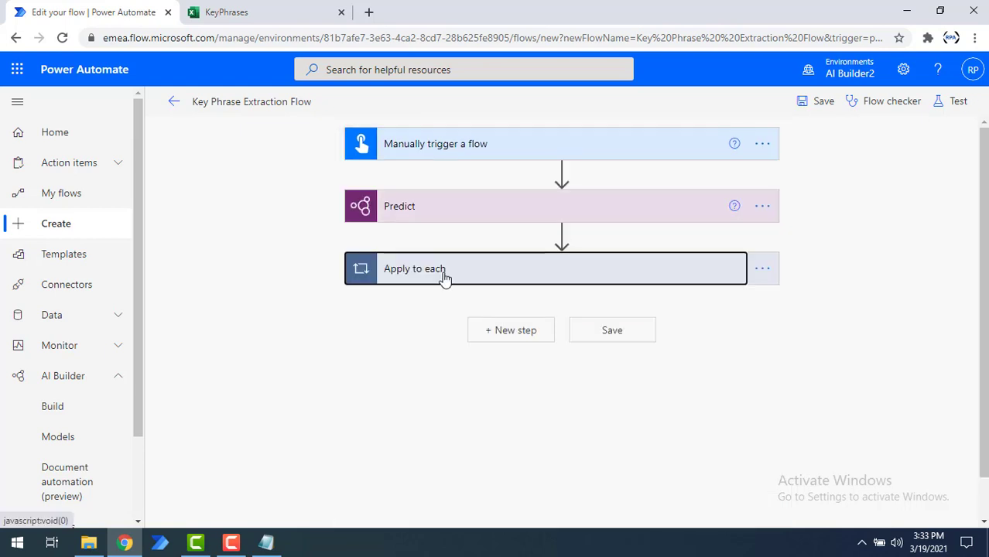